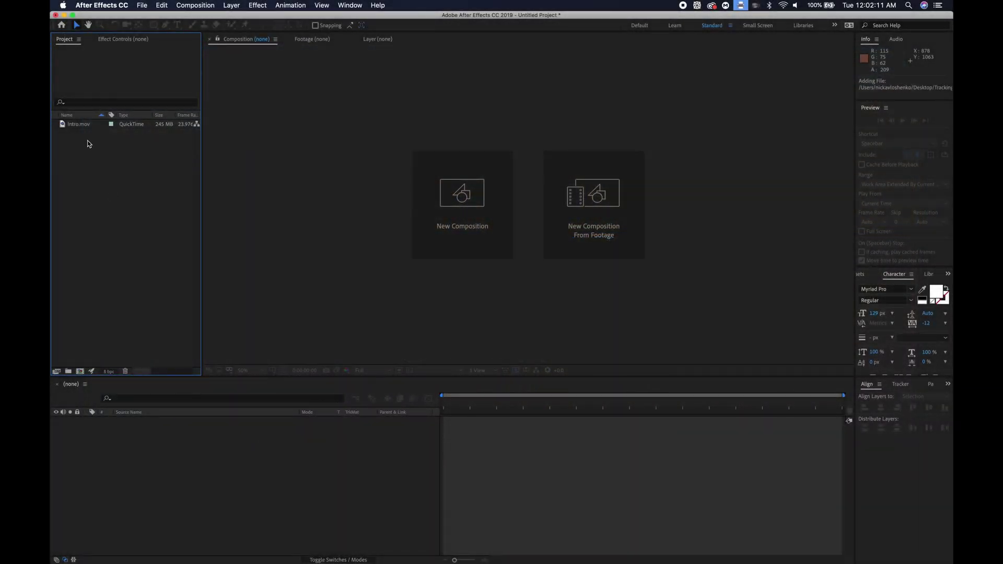
- Preview the Intro.mov footage by scrubbing through it, then start a new composition
{"action": "double_click", "coordinate": [76, 124]}
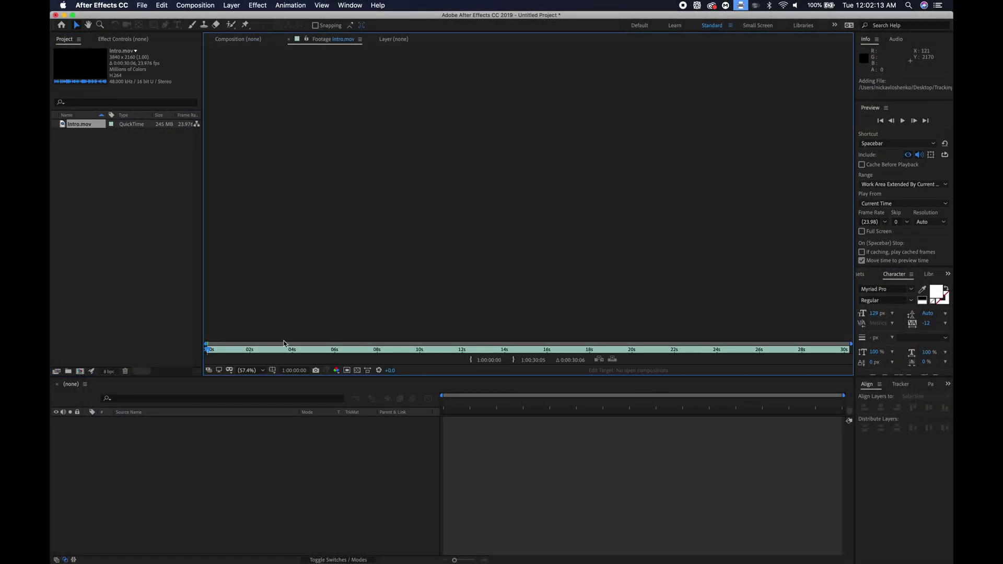
{"action": "left_click_drag", "start_coordinate": [218, 350], "coordinate": [245, 351]}
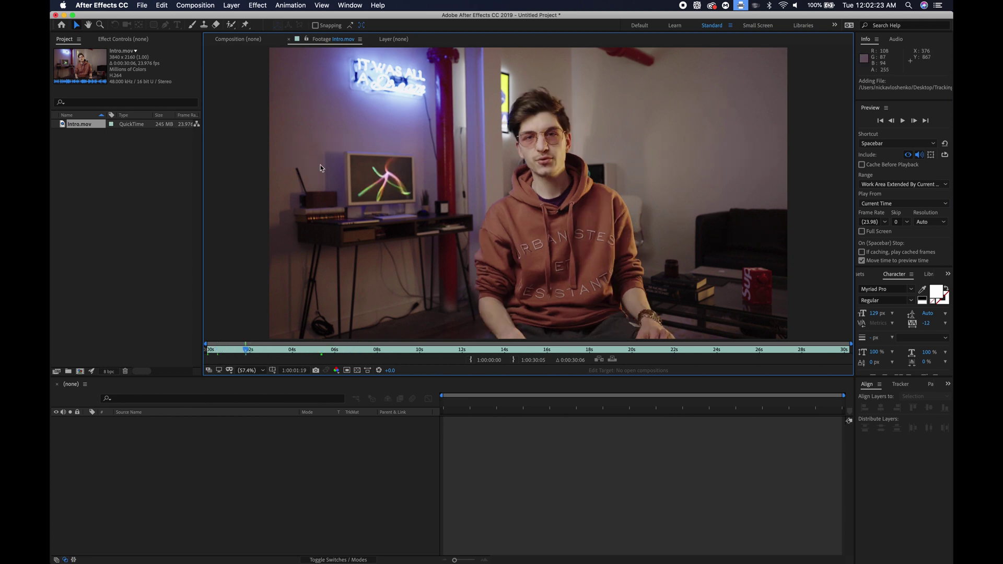
{"action": "left_click", "coordinate": [102, 266]}
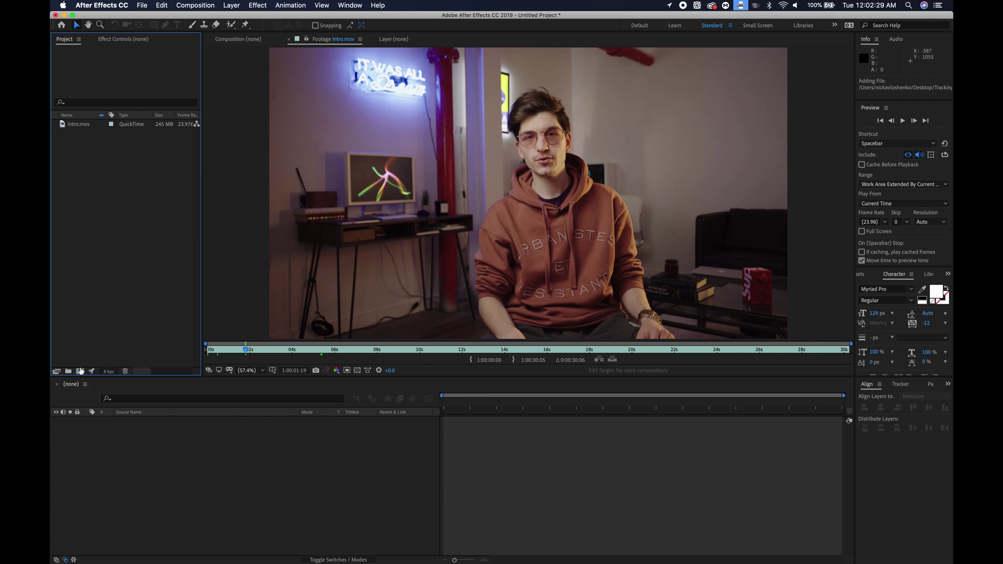
{"action": "left_click", "coordinate": [80, 372]}
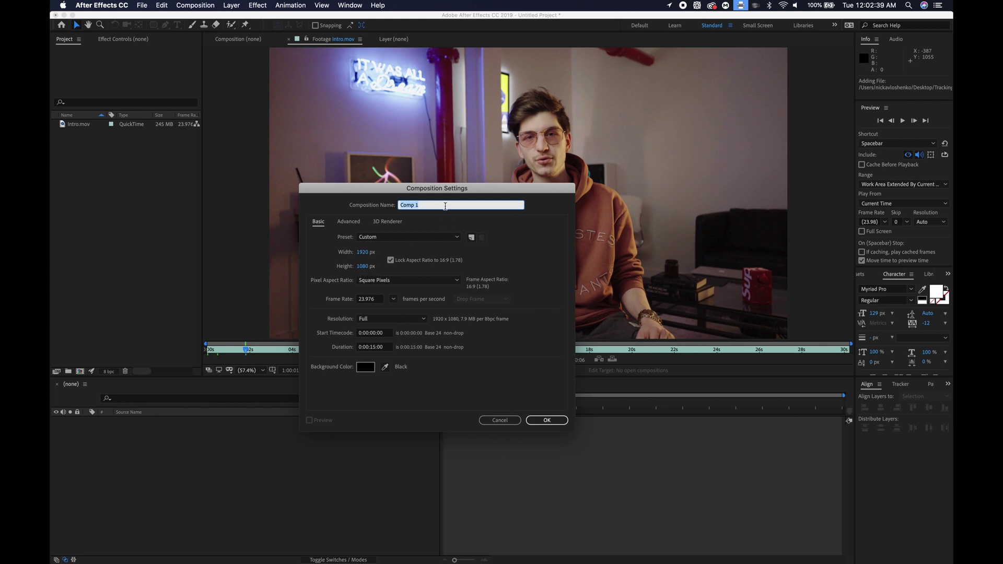
- Create the composition 'Final Comp' at 1920×1080, 23.976 fps, 0:00:15:00 duration
{"action": "type", "text": "Final"}
{"action": "key", "text": "Return"}
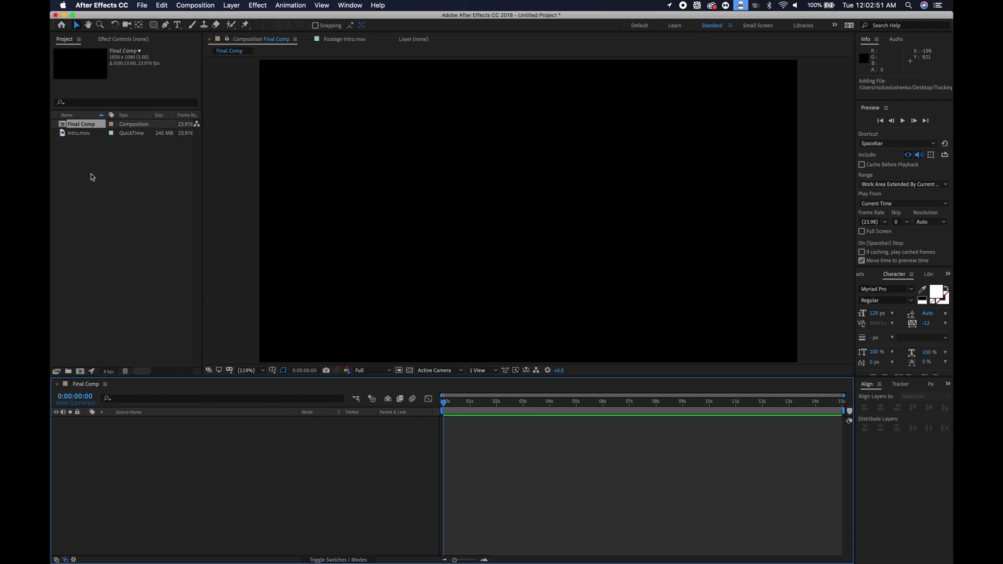
- Add Intro.mov as a layer in Final Comp and zoom out to see the frame
{"action": "left_click", "coordinate": [77, 135]}
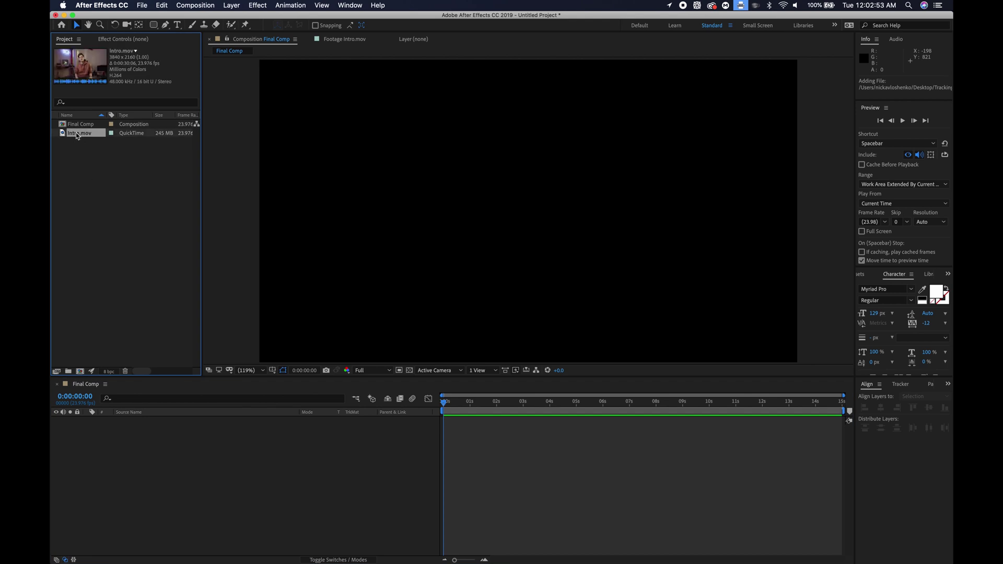
{"action": "left_click_drag", "start_coordinate": [77, 132], "coordinate": [136, 460]}
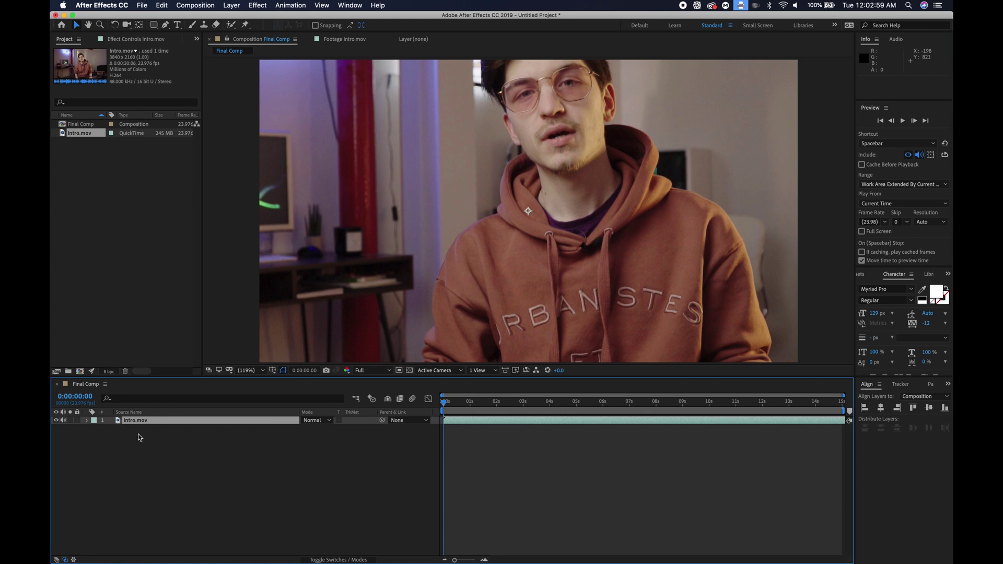
{"action": "key", "text": "comma"}
{"action": "key", "text": "comma"}
{"action": "key", "text": "comma"}
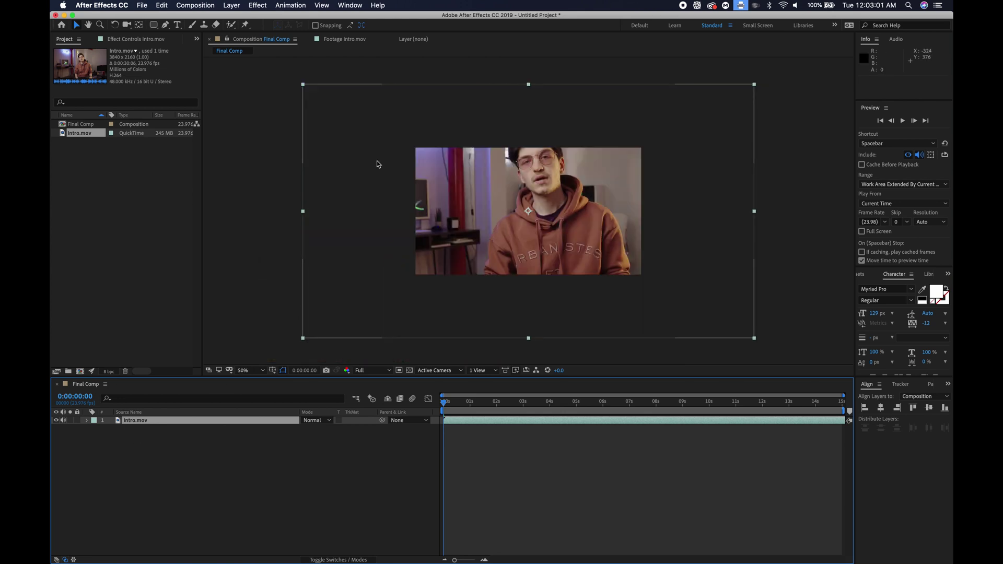
- Pre-compose the Intro.mov layer as 'Pixelated Video' and open that pre-comp
{"action": "right_click", "coordinate": [135, 423]}
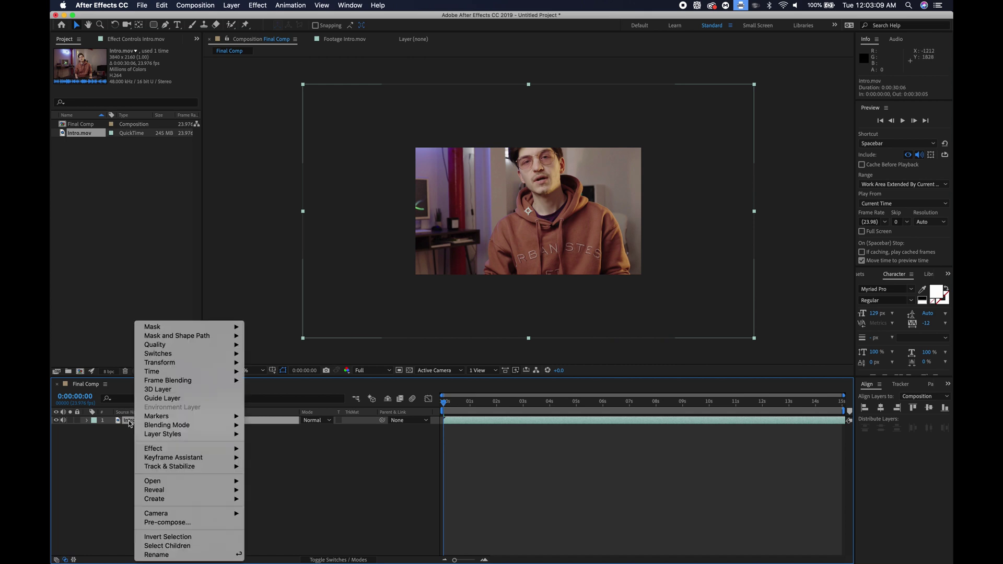
{"action": "left_click", "coordinate": [180, 523]}
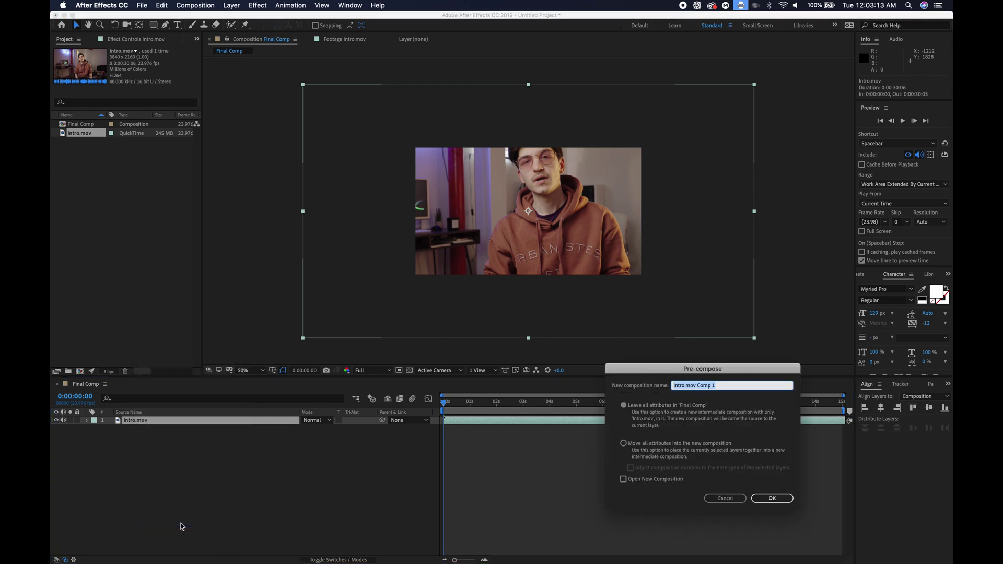
{"action": "type", "text": "Pixelated Video"}
{"action": "key", "text": "Return"}
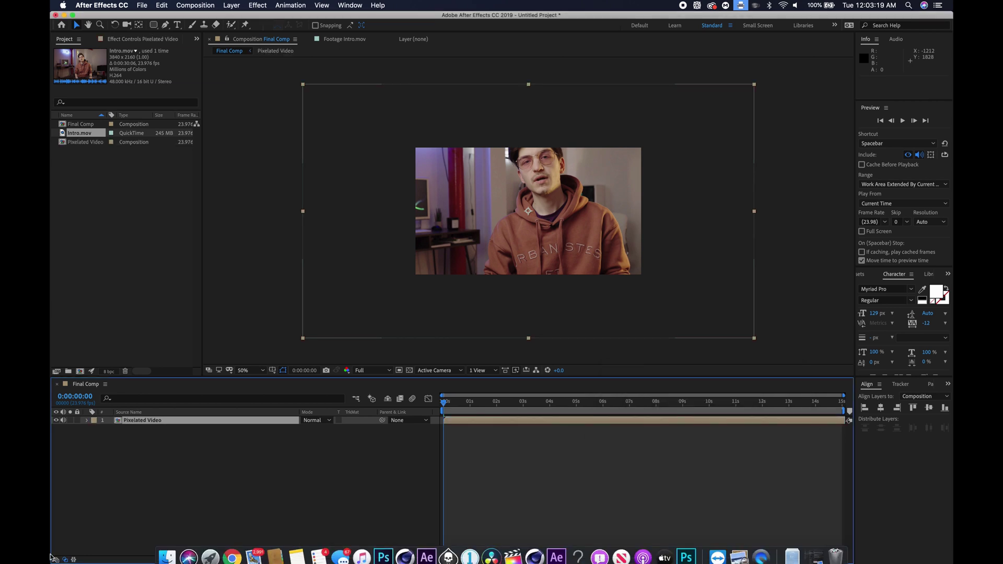
{"action": "double_click", "coordinate": [140, 421]}
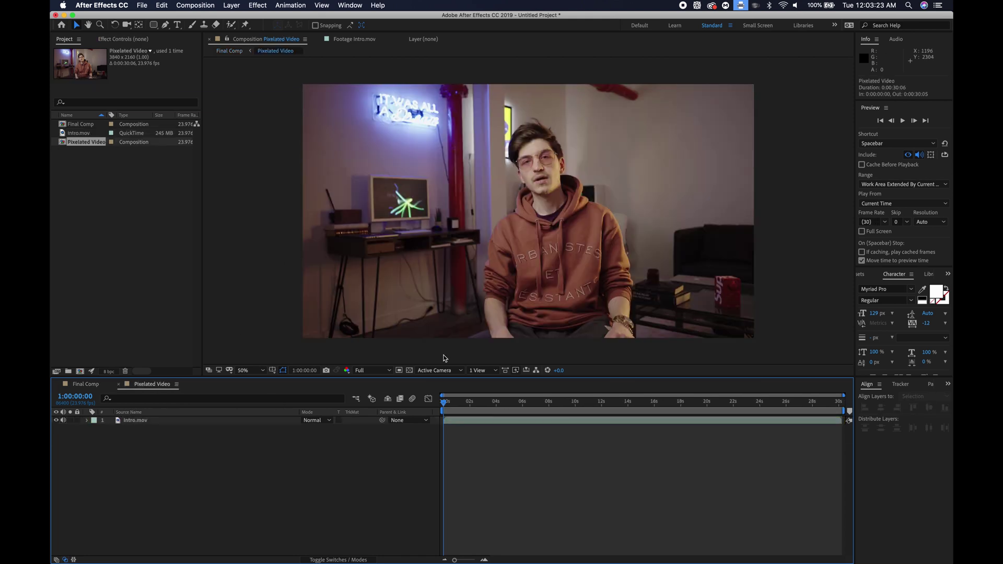
- Search Effects & Presets for 'cc ball' and apply CC Ball Action to the Intro.mov layer
{"action": "left_click", "coordinate": [430, 286]}
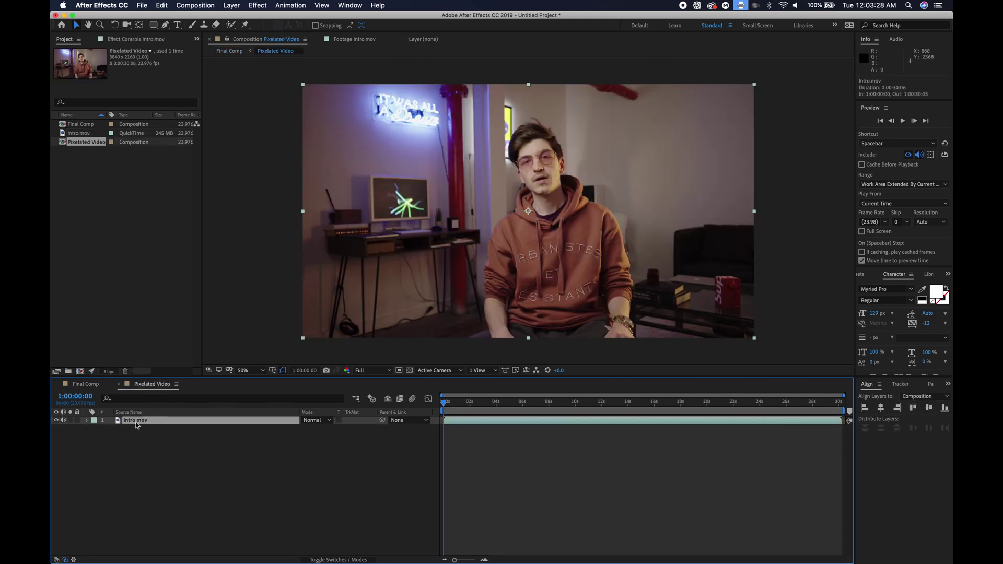
{"action": "left_click", "coordinate": [863, 277]}
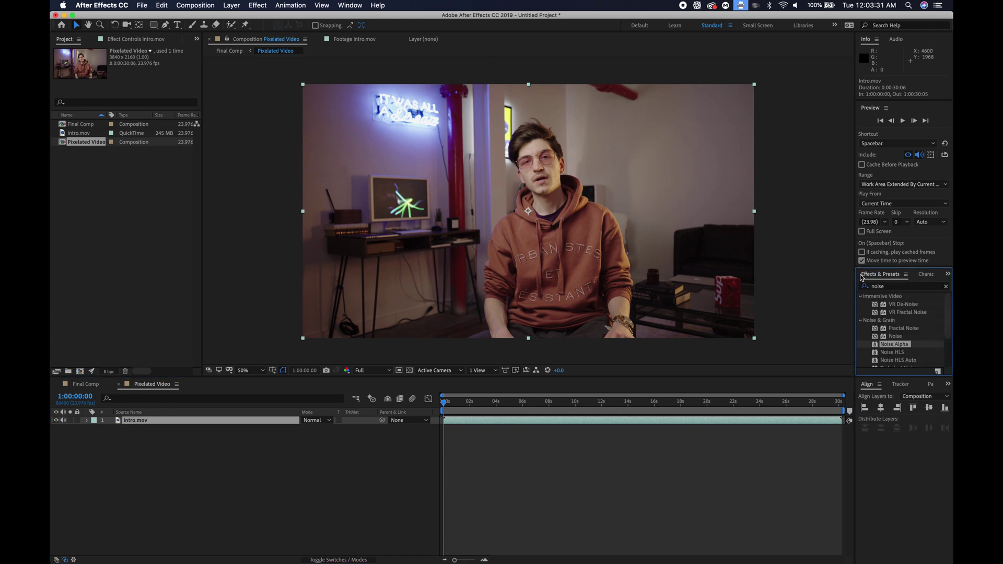
{"action": "left_click", "coordinate": [889, 289]}
{"action": "key", "text": "BackSpace"}
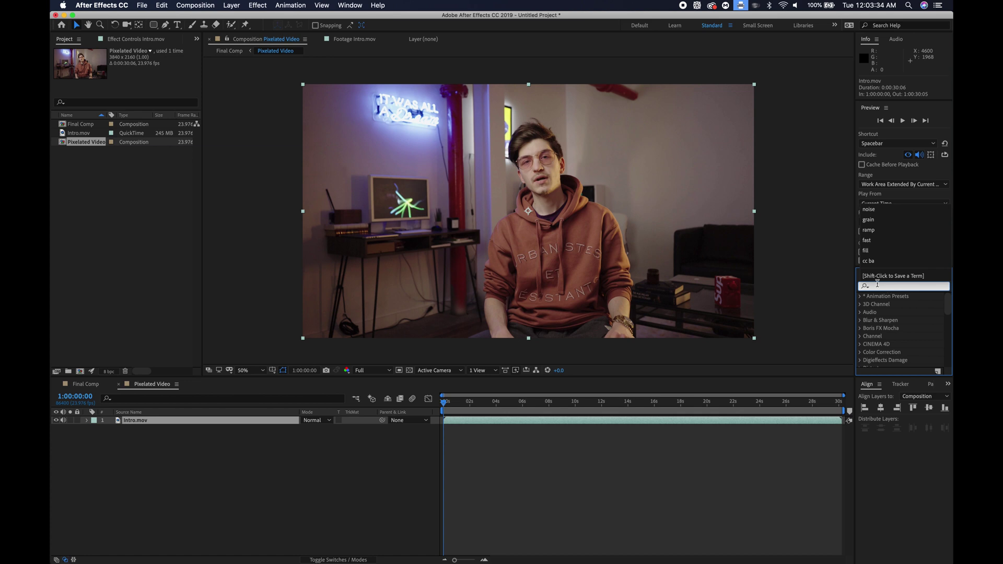
{"action": "left_click", "coordinate": [350, 5]}
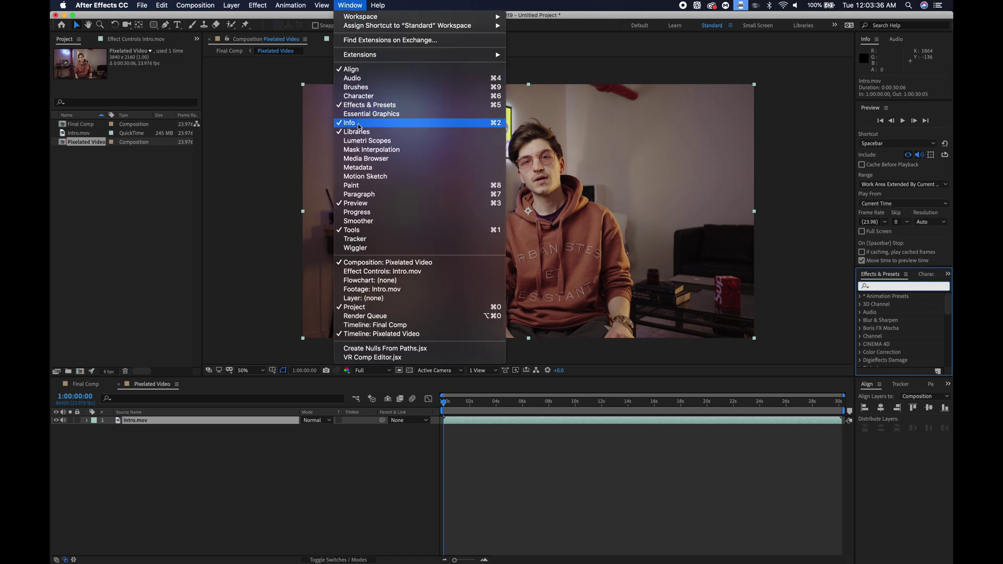
{"action": "left_click", "coordinate": [365, 108]}
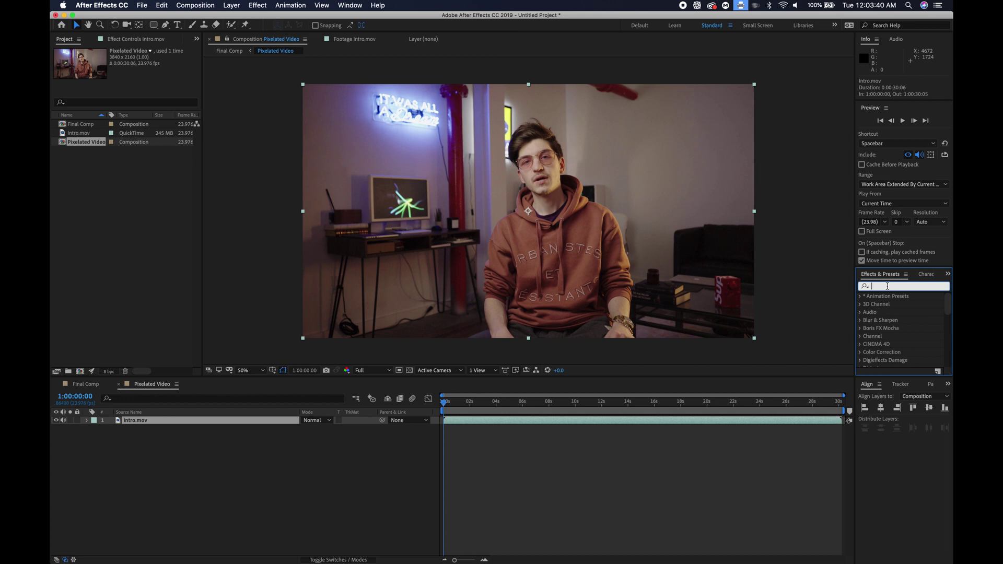
{"action": "type", "text": "cc ball"}
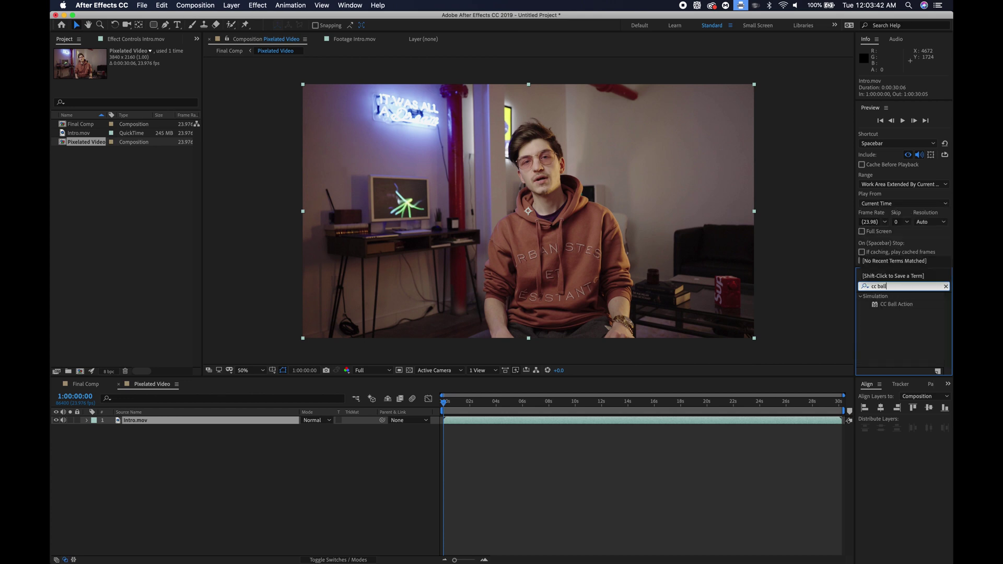
{"action": "left_click_drag", "start_coordinate": [897, 307], "coordinate": [627, 423]}
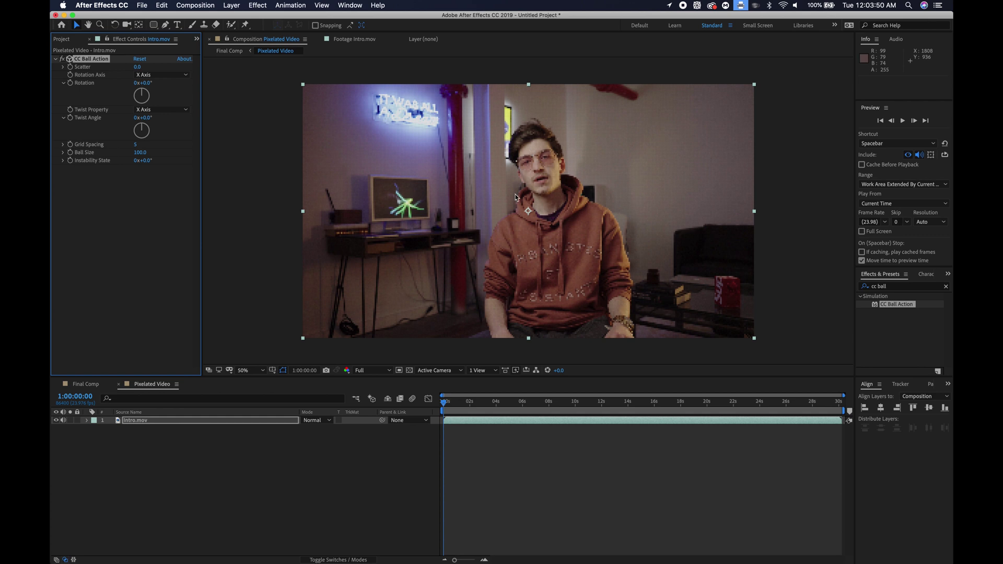
- Lower CC Ball Action's Ball Size from 100 to 63, then go back to Final Comp
{"action": "key", "text": "period"}
{"action": "key", "text": "period"}
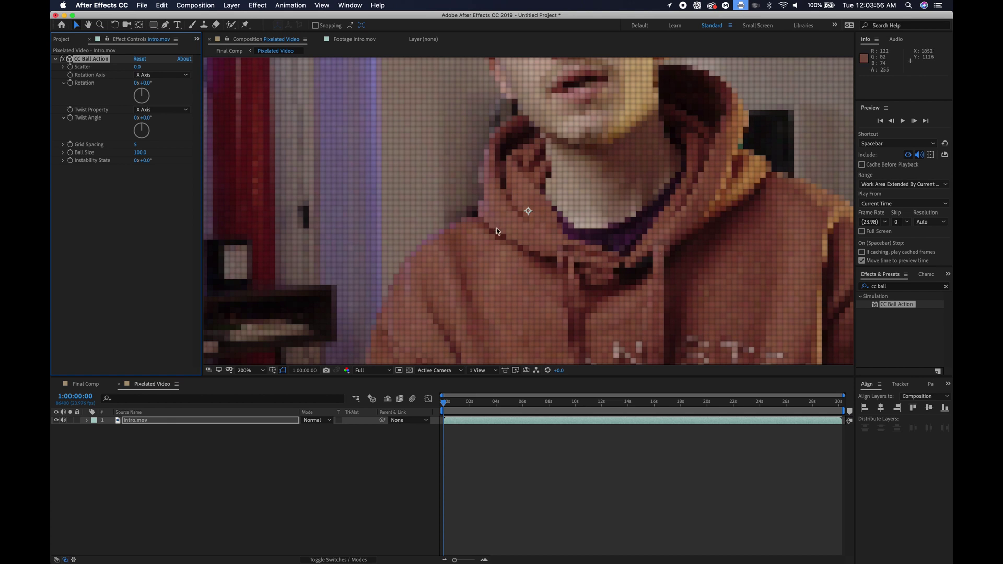
{"action": "key", "text": "period"}
{"action": "key", "text": "comma"}
{"action": "key", "text": "comma"}
{"action": "key", "text": "period"}
{"action": "left_click", "coordinate": [140, 152]}
{"action": "left_click_drag", "start_coordinate": [140, 152], "coordinate": [124, 155]}
{"action": "key", "text": "period"}
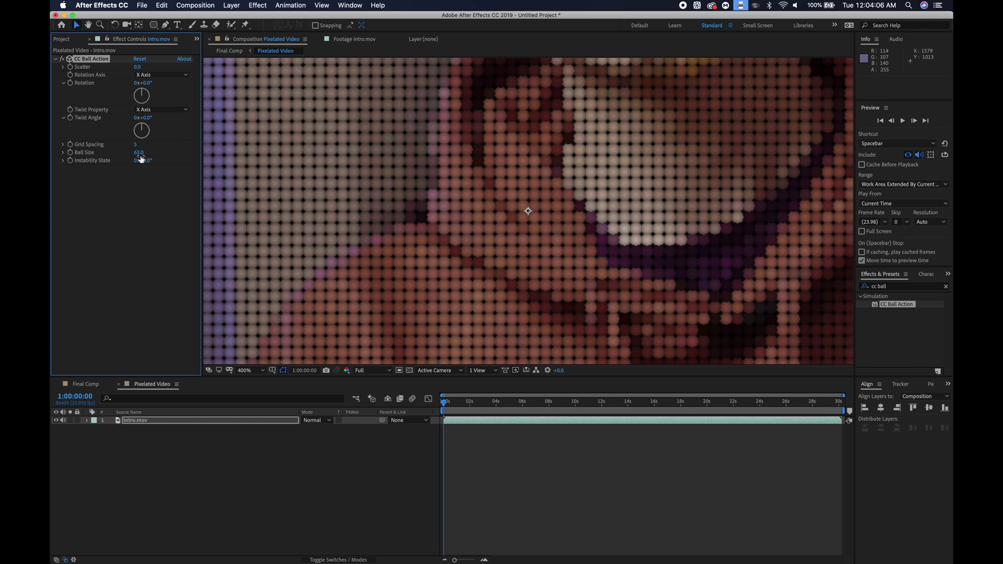
{"action": "left_click_drag", "start_coordinate": [140, 157], "coordinate": [138, 155]}
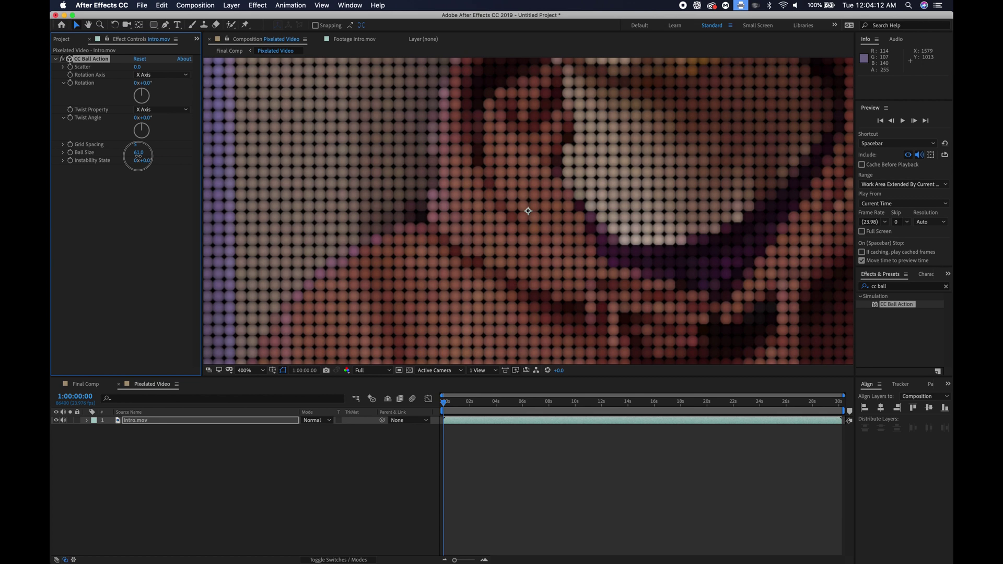
{"action": "left_click_drag", "start_coordinate": [139, 156], "coordinate": [138, 154]}
{"action": "key", "text": "comma"}
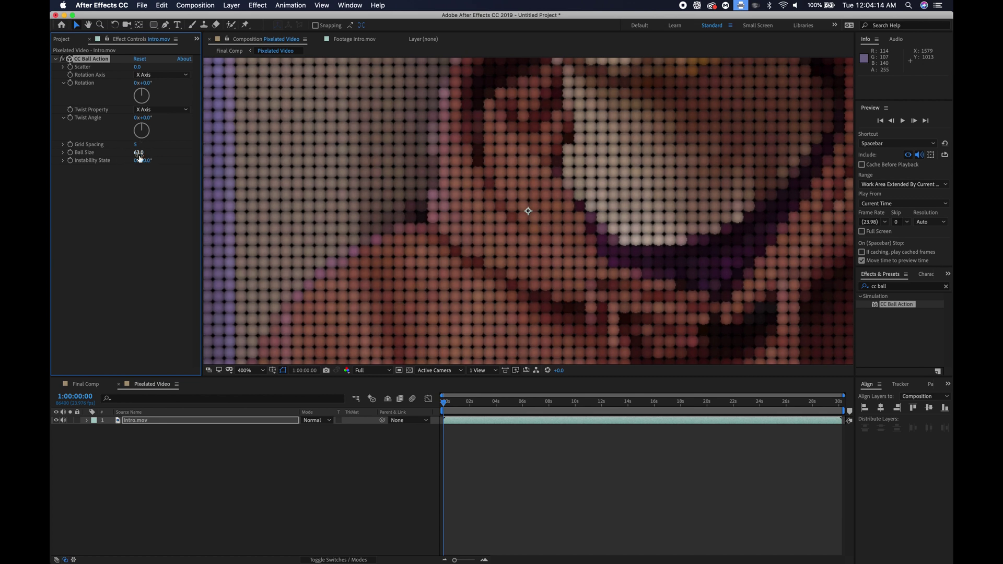
{"action": "left_click", "coordinate": [83, 386]}
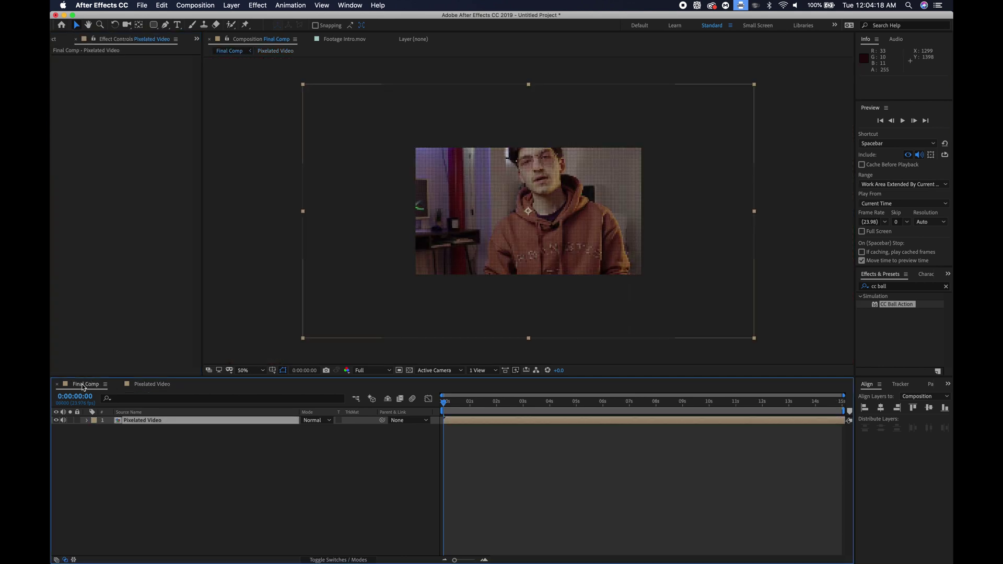
- Check the pixelated result in Final Comp at 100% zoom, then return to 50%
{"action": "left_click", "coordinate": [147, 457]}
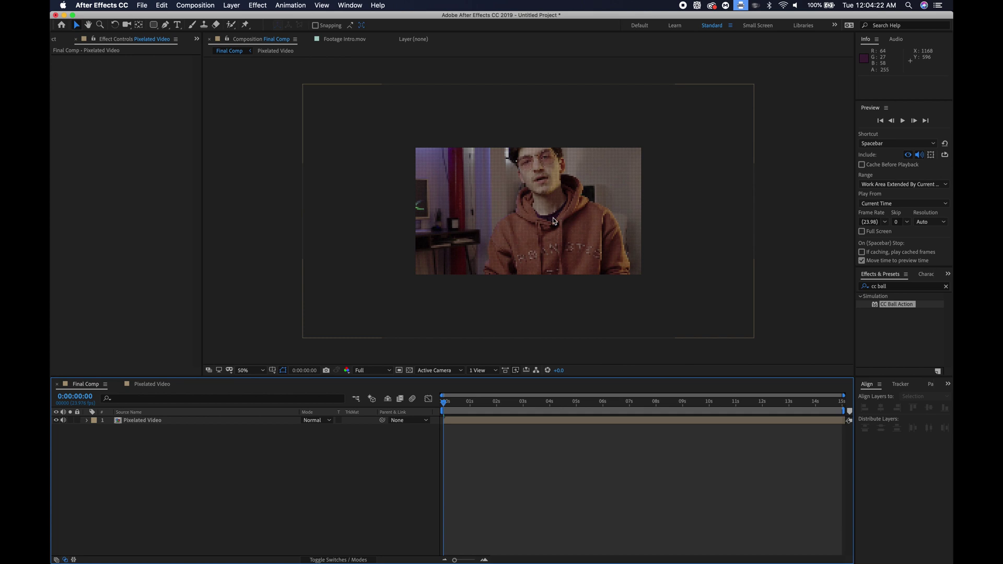
{"action": "key", "text": "slash"}
{"action": "key", "text": "comma"}
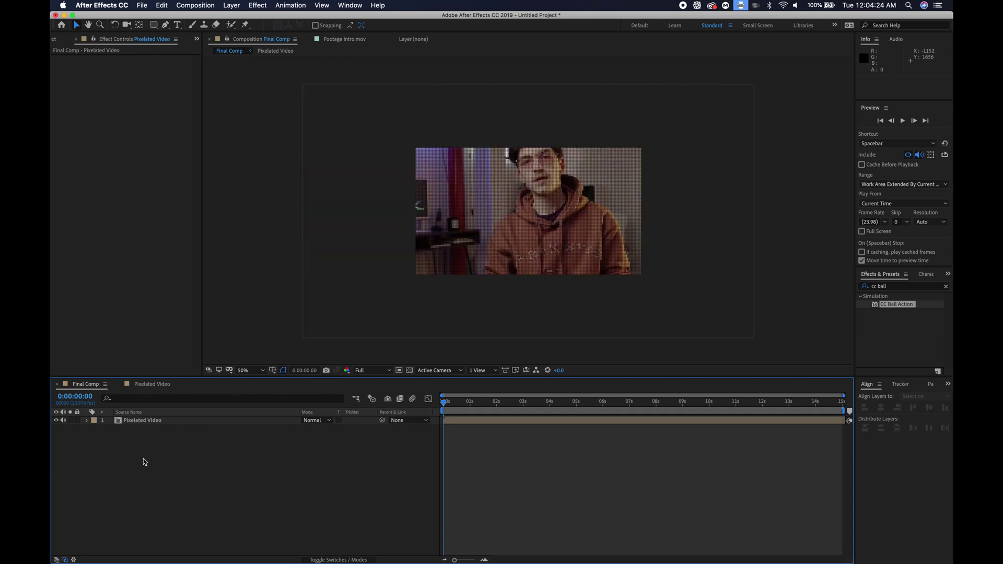
{"action": "right_click", "coordinate": [188, 468]}
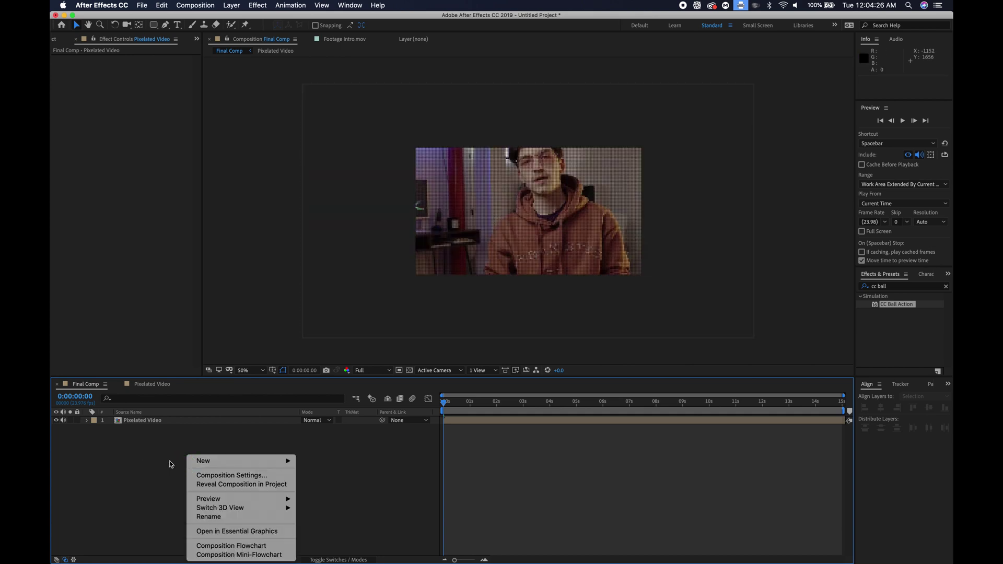
{"action": "left_click", "coordinate": [170, 458]}
{"action": "right_click", "coordinate": [170, 453]}
{"action": "left_click", "coordinate": [143, 460]}
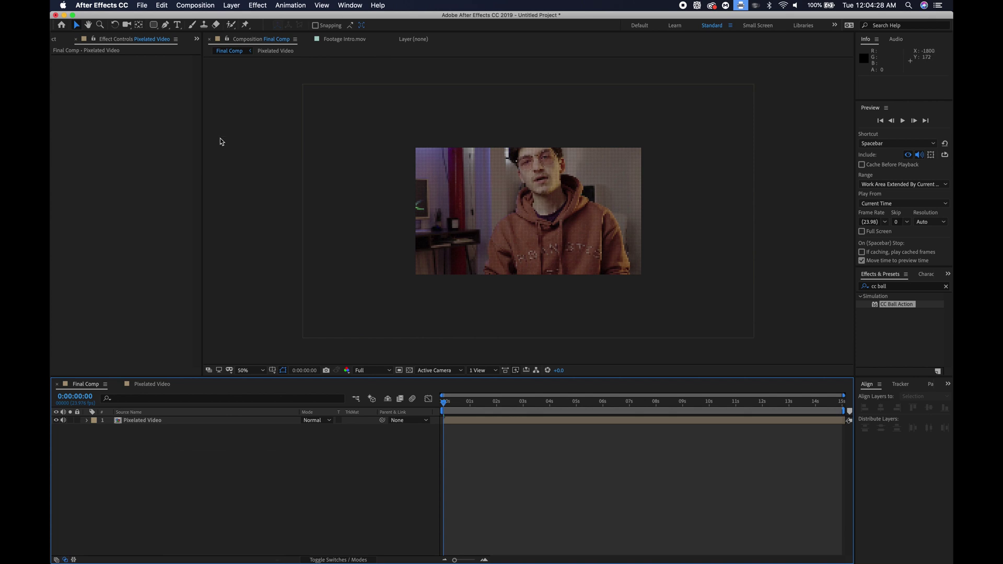
- Add a Two-Node Camera with depth of field and an 80 mm focal length
{"action": "left_click", "coordinate": [235, 5]}
{"action": "mouse_move", "coordinate": [241, 17]}
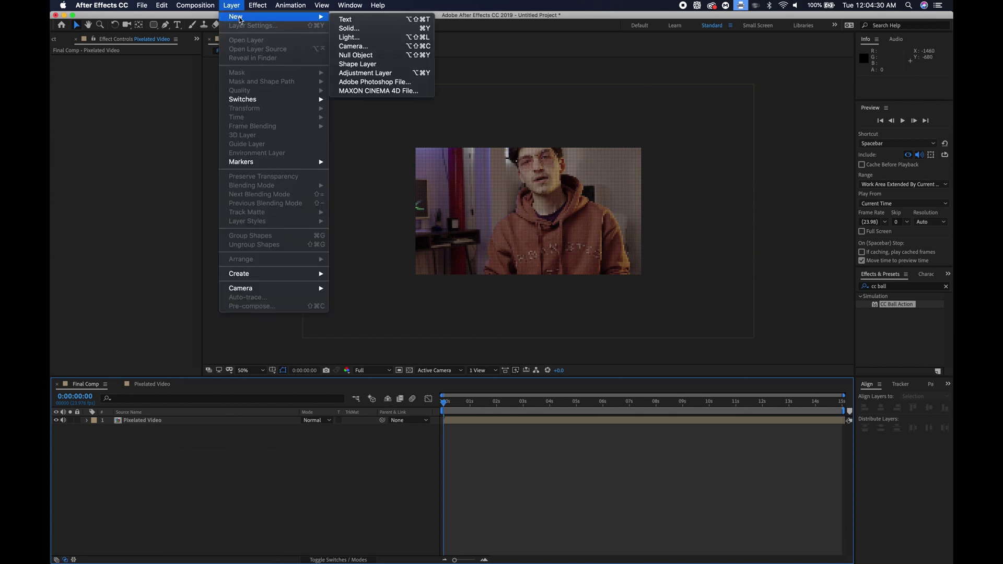
{"action": "left_click", "coordinate": [359, 47]}
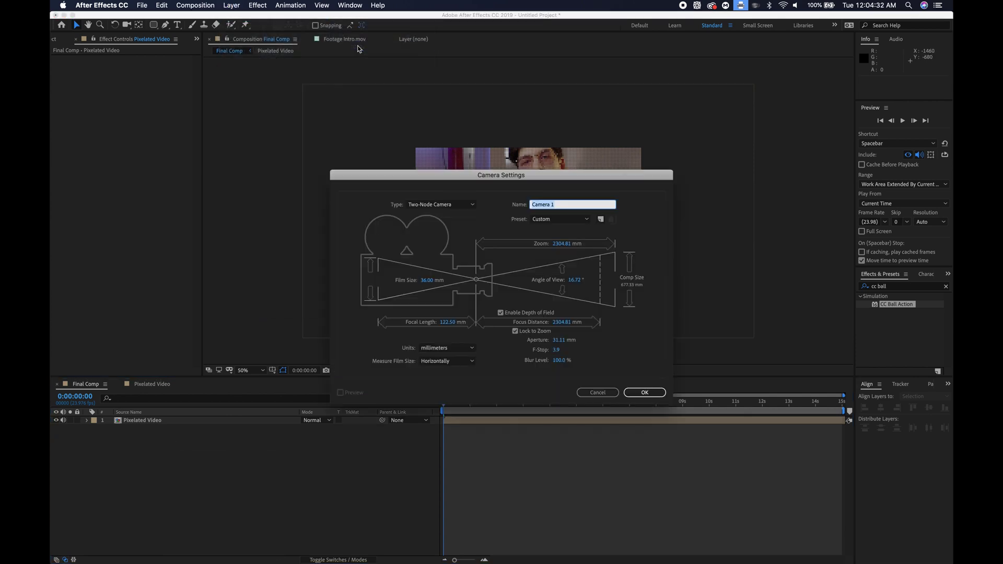
{"action": "left_click_drag", "start_coordinate": [512, 180], "coordinate": [477, 136]}
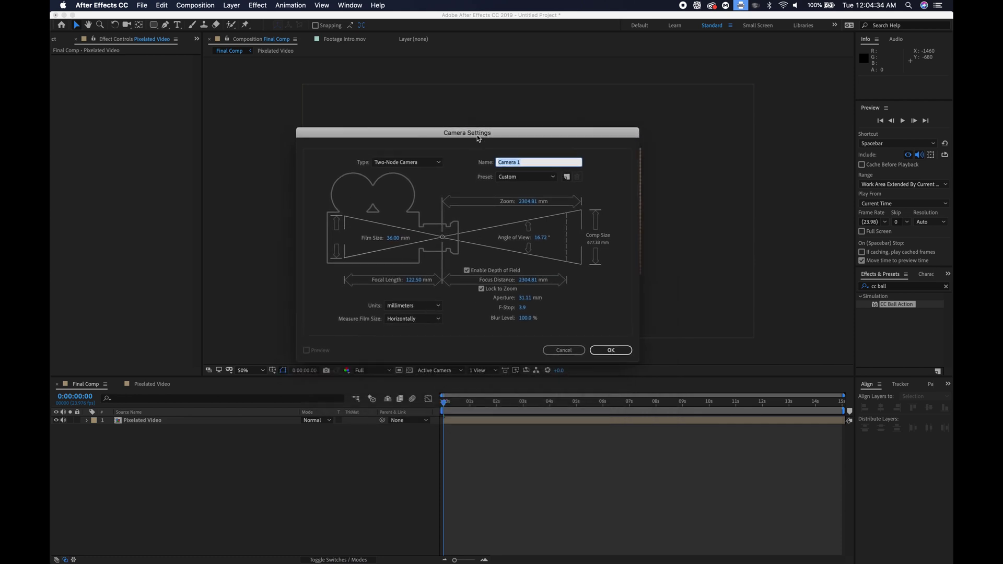
{"action": "left_click", "coordinate": [412, 282]}
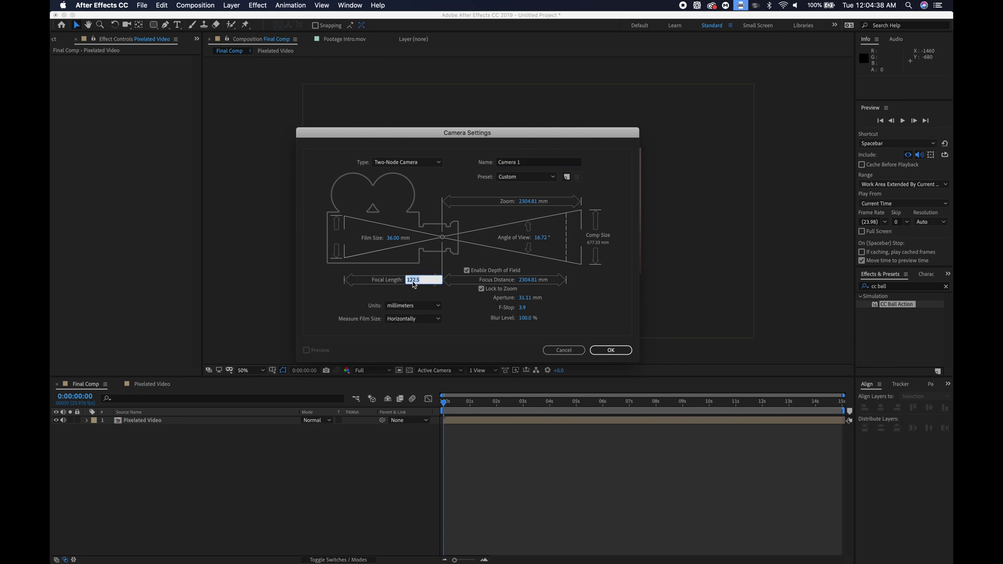
{"action": "type", "text": "80"}
{"action": "key", "text": "Tab"}
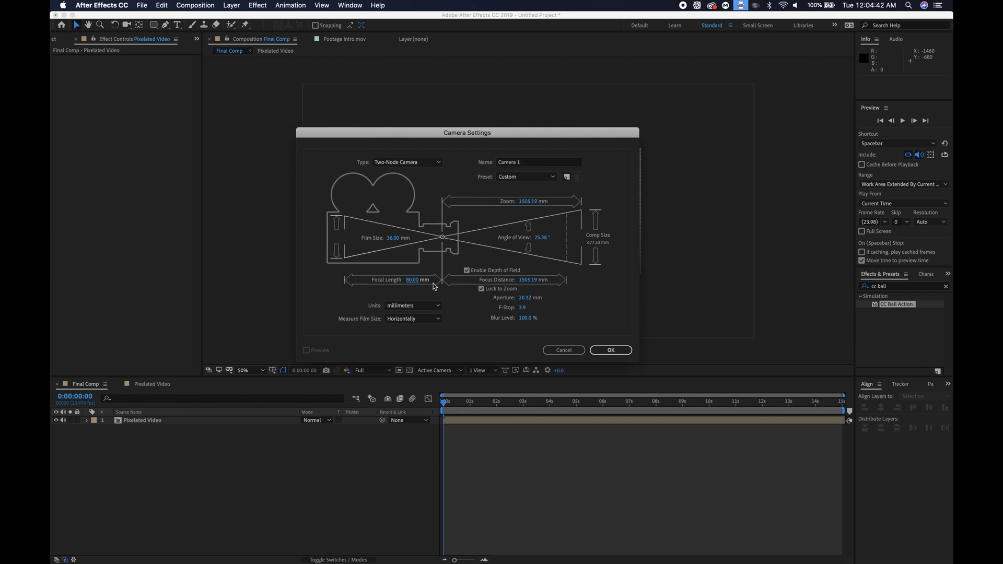
{"action": "left_click", "coordinate": [611, 351]}
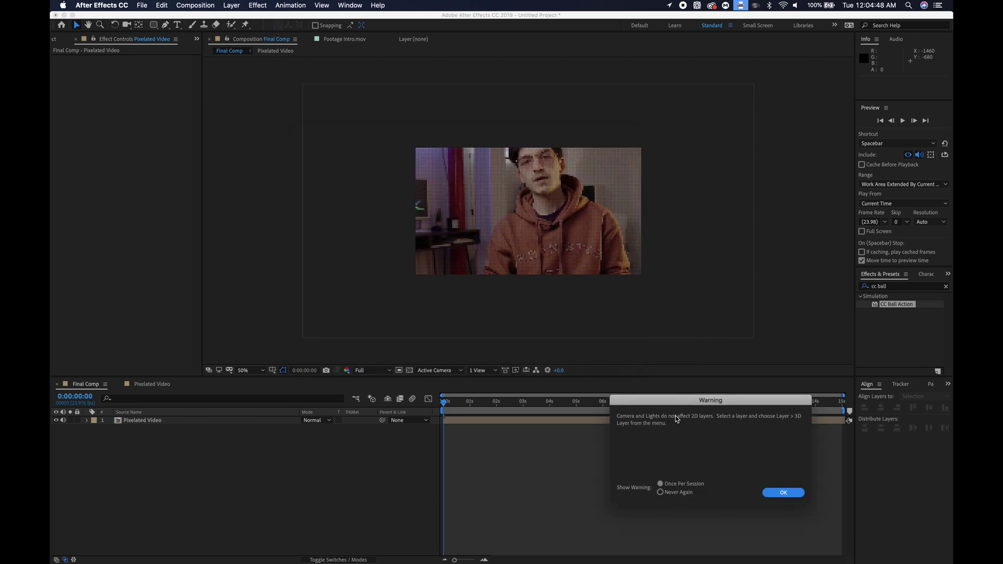
{"action": "left_click", "coordinate": [789, 494]}
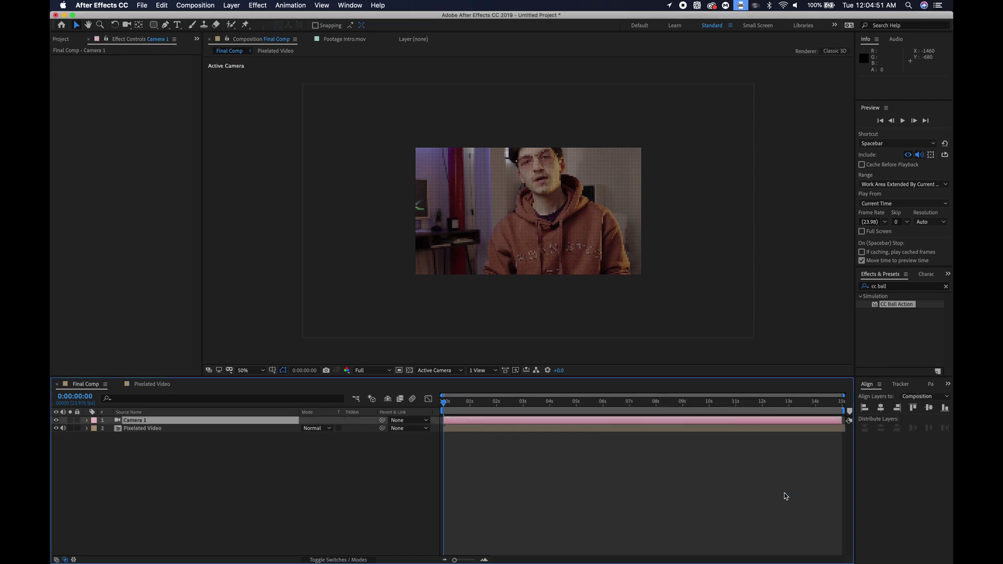
{"action": "left_click", "coordinate": [243, 445]}
- Add a new null object layer named 'Camera Control' to Final Comp
{"action": "key", "text": "/"}
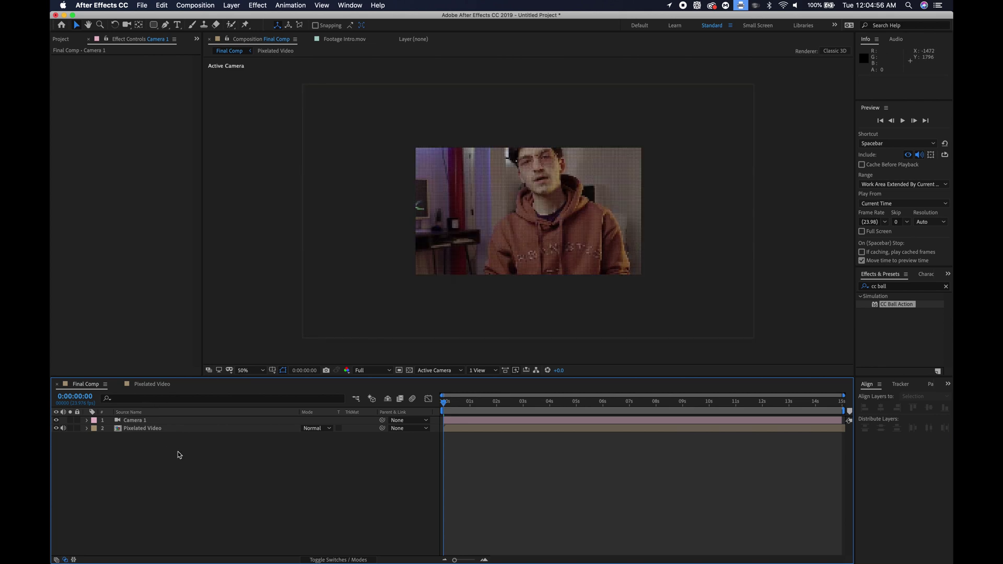
{"action": "right_click", "coordinate": [167, 465]}
{"action": "mouse_move", "coordinate": [189, 464]}
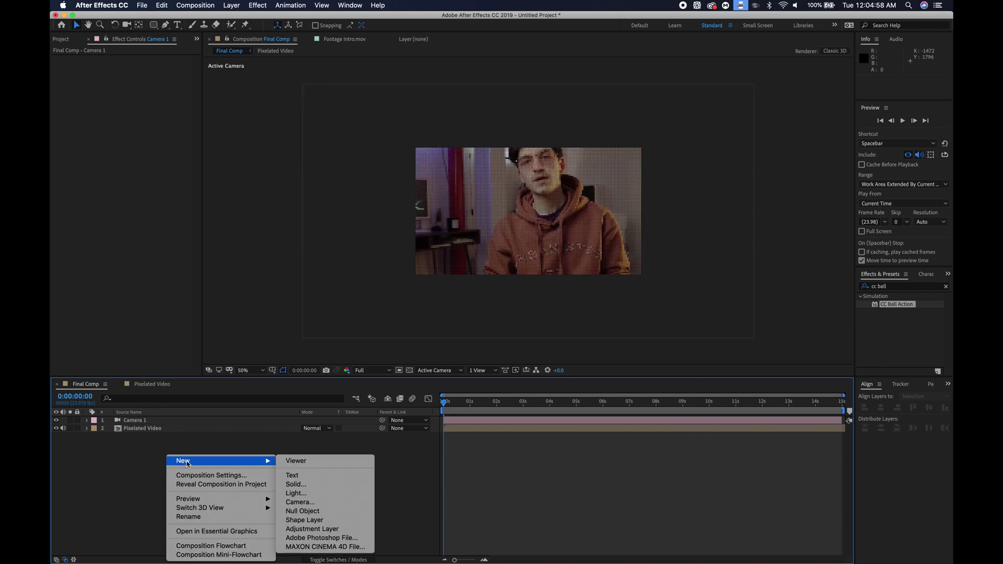
{"action": "left_click", "coordinate": [306, 511]}
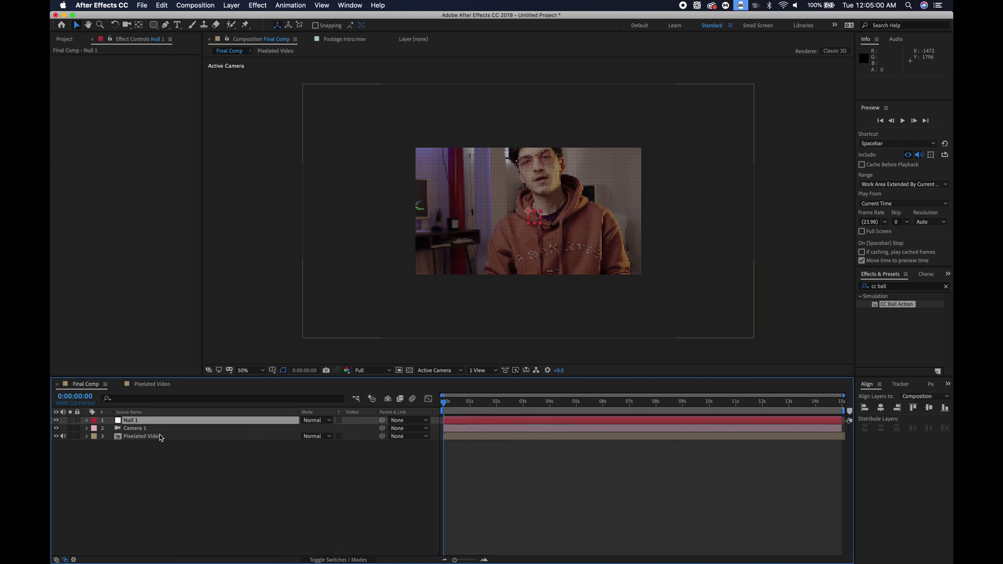
{"action": "key", "text": "Return"}
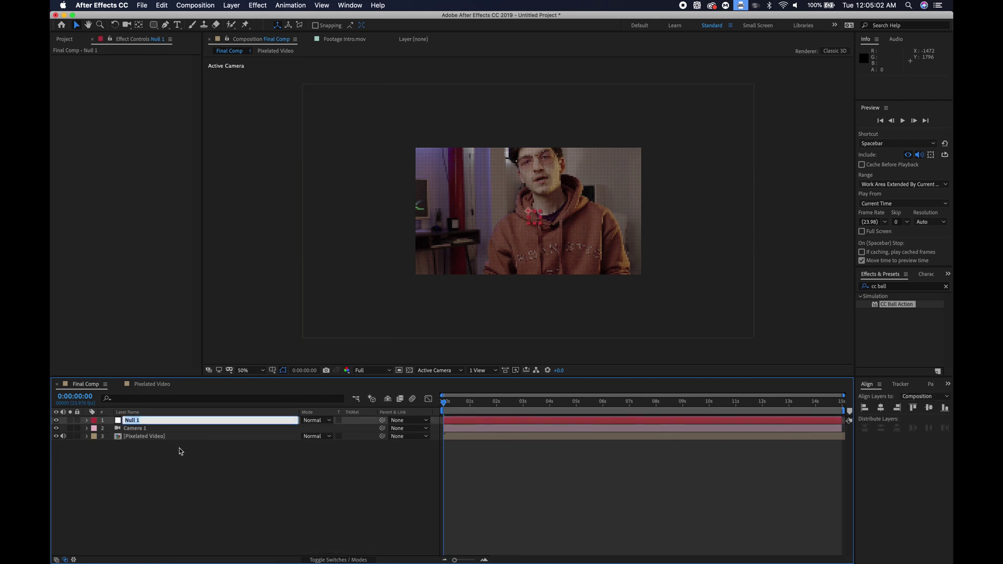
{"action": "type", "text": "Camera Control"}
{"action": "key", "text": "Return"}
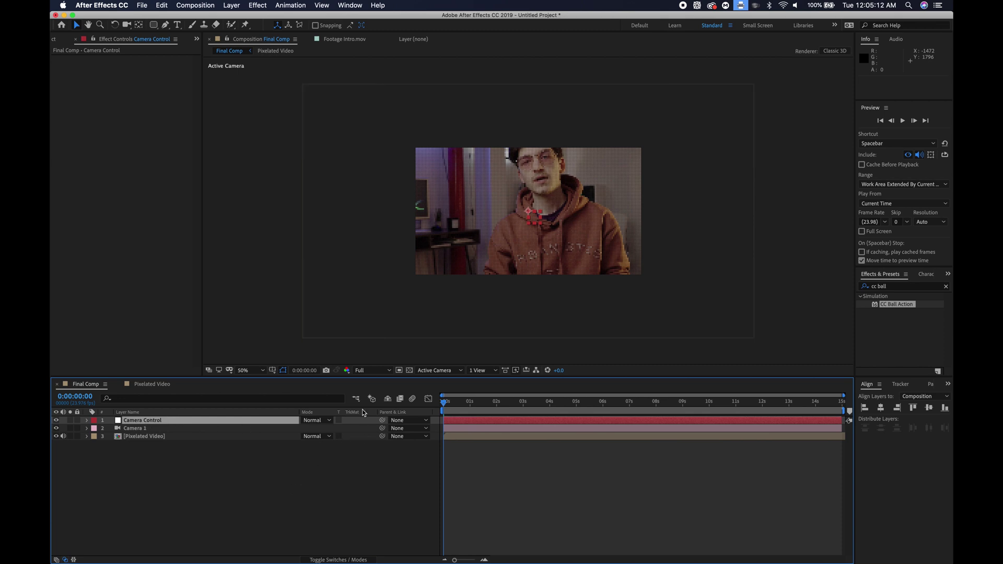
- Make Camera Control a 3D layer and parent Camera 1 to it
{"action": "left_click", "coordinate": [317, 560]}
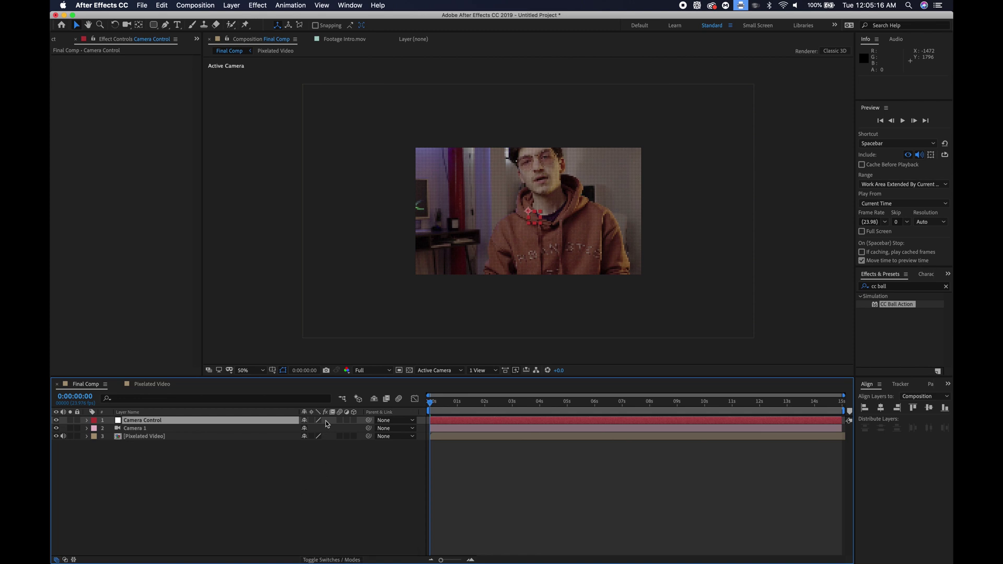
{"action": "right_click", "coordinate": [360, 413]}
{"action": "mouse_move", "coordinate": [381, 445]}
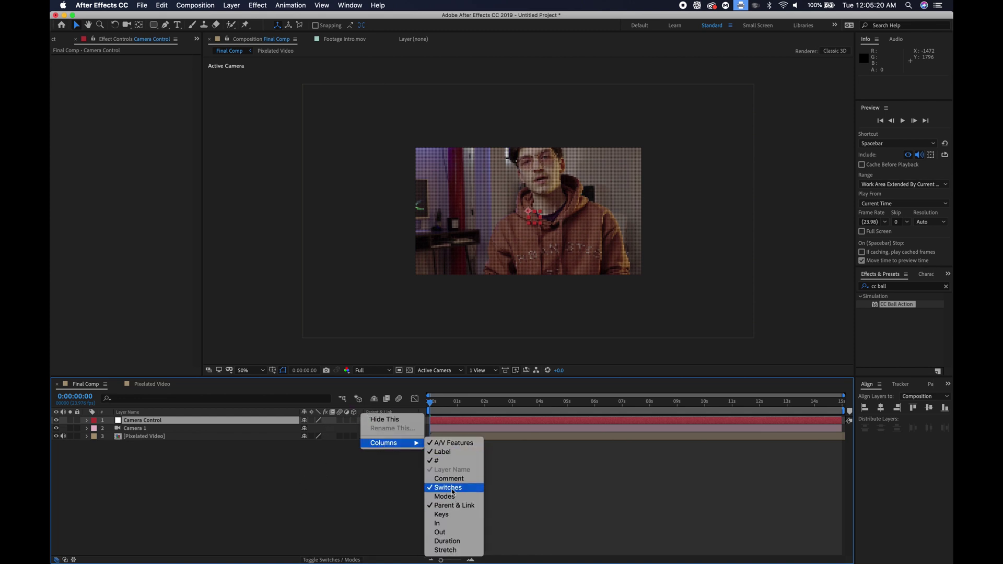
{"action": "left_click", "coordinate": [326, 473]}
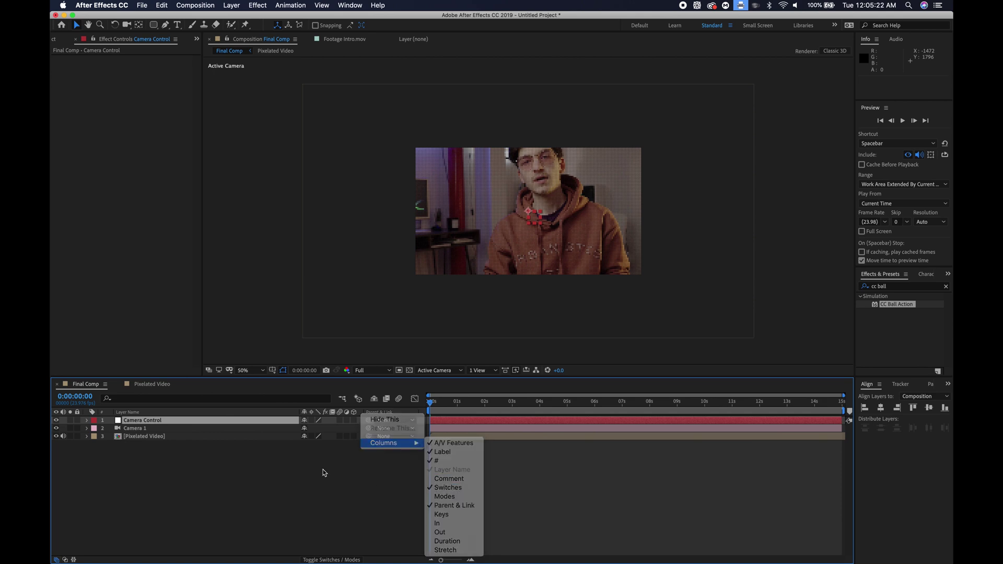
{"action": "left_click", "coordinate": [355, 420]}
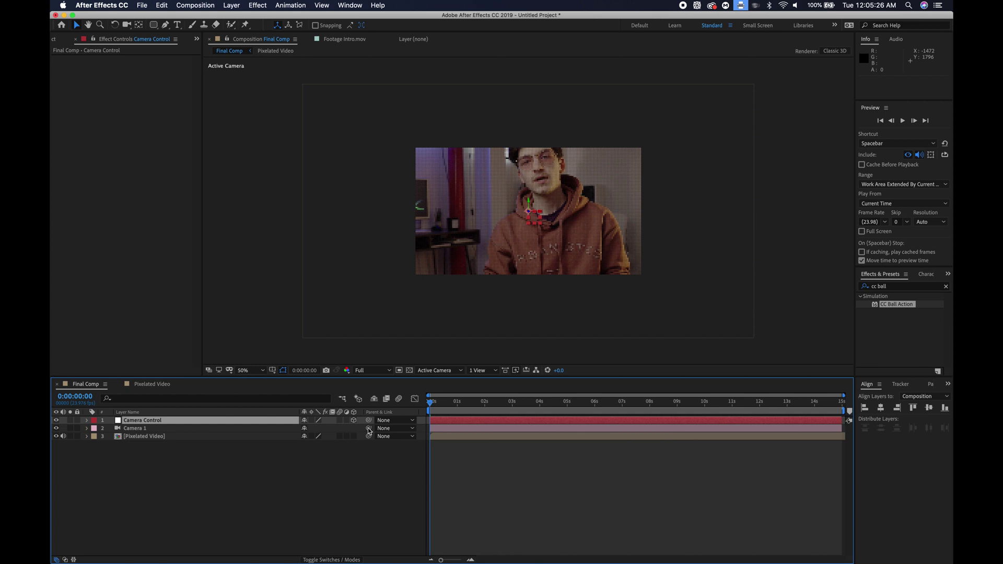
{"action": "left_click_drag", "start_coordinate": [369, 430], "coordinate": [153, 422]}
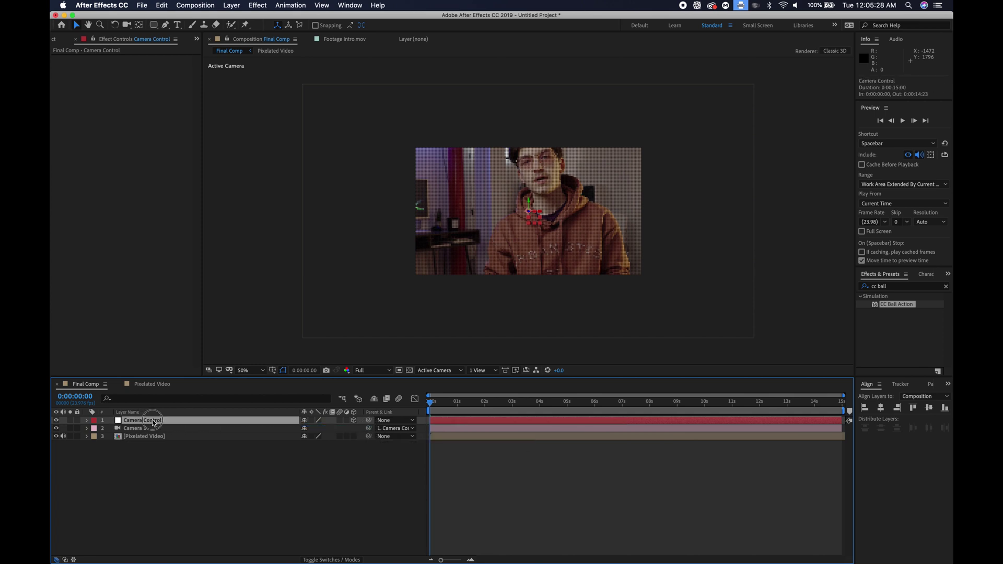
- Set Camera Control's Position to 960, 540, -1063, enlarging the footage in view
{"action": "key", "text": "p"}
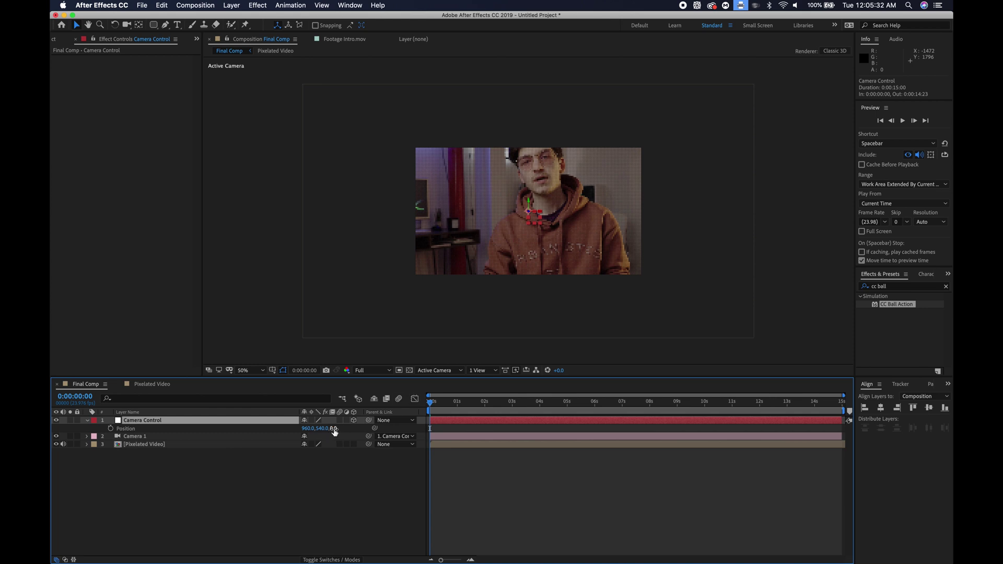
{"action": "mouse_move", "coordinate": [335, 431]}
{"action": "left_mouse_down"}
{"action": "mouse_move", "coordinate": [473, 429]}
{"action": "mouse_move", "coordinate": [306, 439]}
{"action": "mouse_move", "coordinate": [326, 433]}
{"action": "left_mouse_up"}
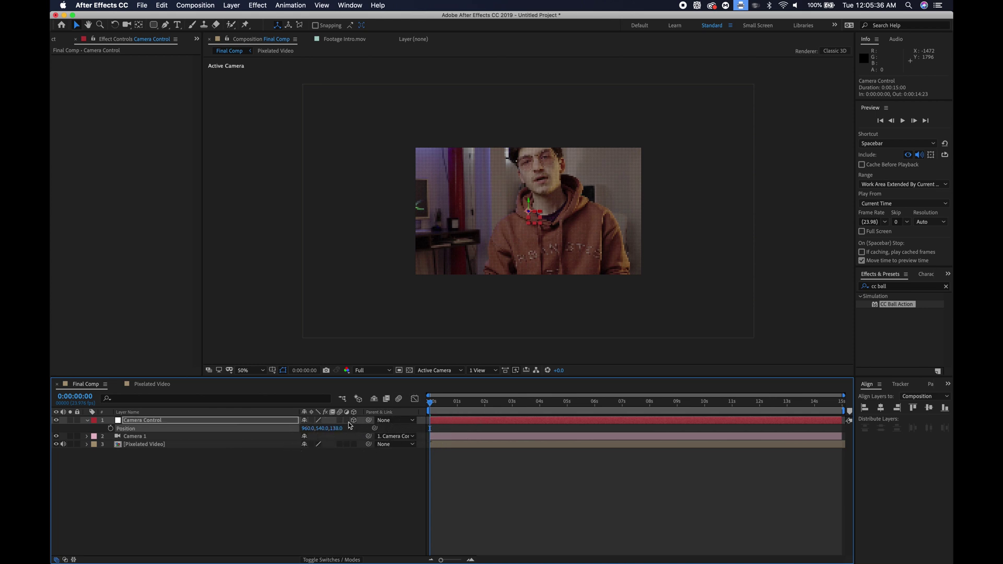
{"action": "key", "text": "super+z"}
{"action": "left_click", "coordinate": [348, 478]}
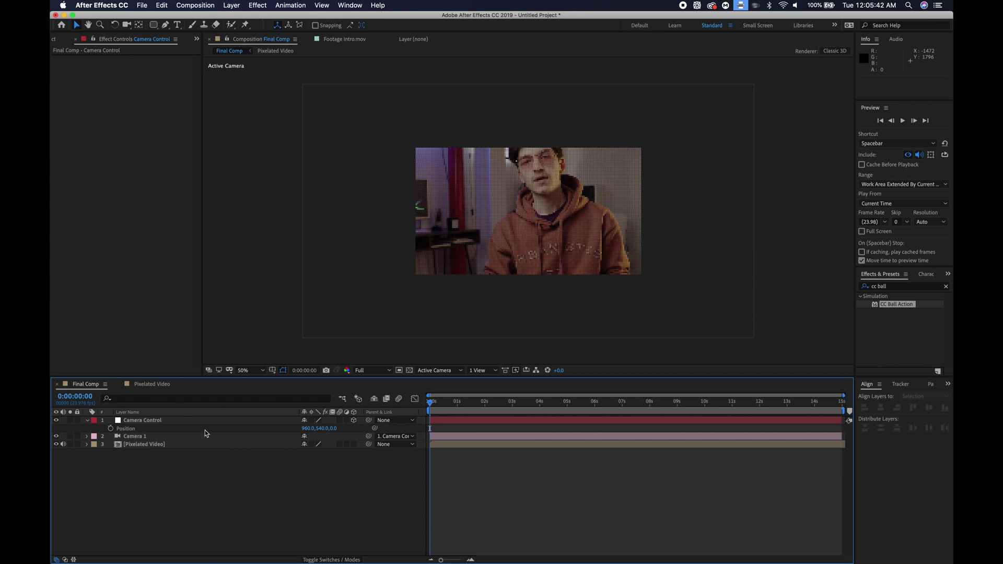
{"action": "left_click", "coordinate": [137, 446]}
{"action": "left_click", "coordinate": [199, 476]}
{"action": "left_click_drag", "start_coordinate": [333, 428], "coordinate": [106, 468]}
{"action": "left_click_drag", "start_coordinate": [340, 428], "coordinate": [307, 433]}
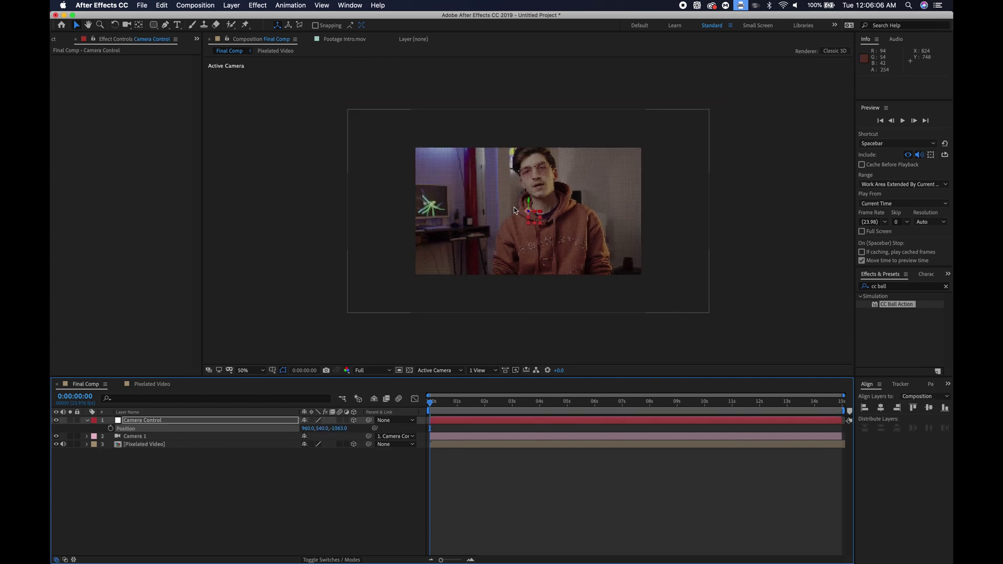
{"action": "key", "text": "slash"}
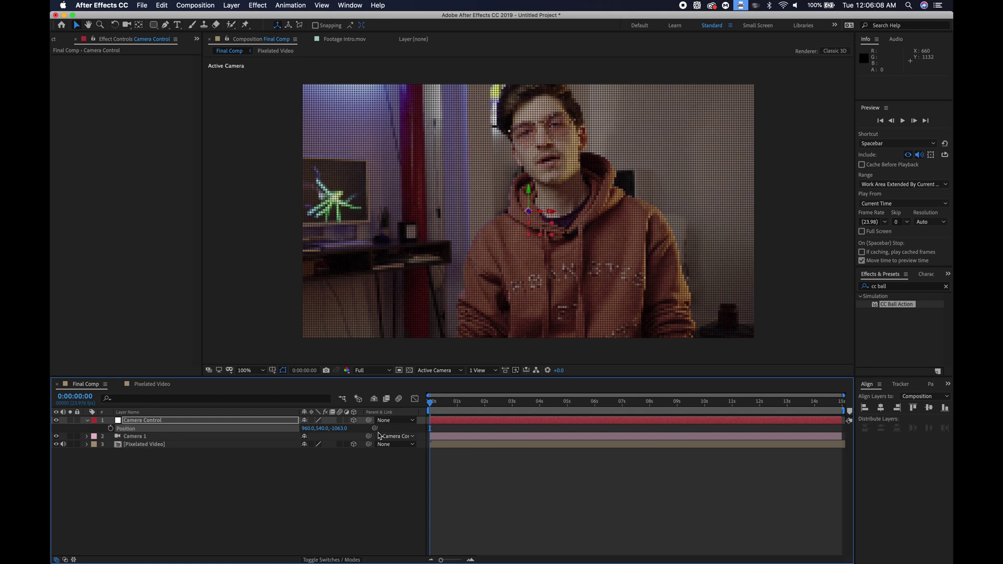
- Keyframe Camera Control's Position at 10s and at 0s, starting at 960, 174, 2007
{"action": "left_click", "coordinate": [705, 404]}
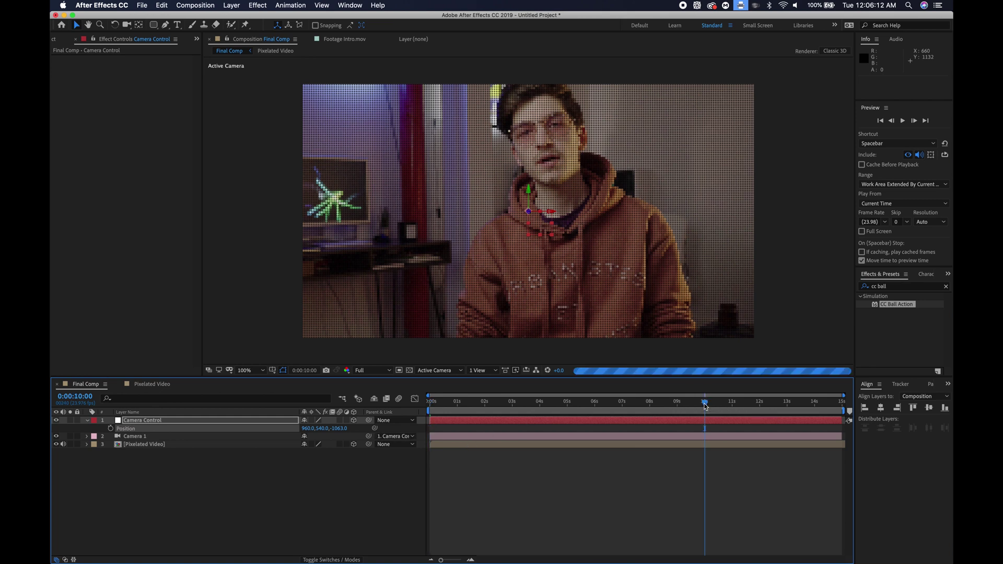
{"action": "scroll", "coordinate": [409, 272], "scroll_direction": "down", "scroll_amount": 2}
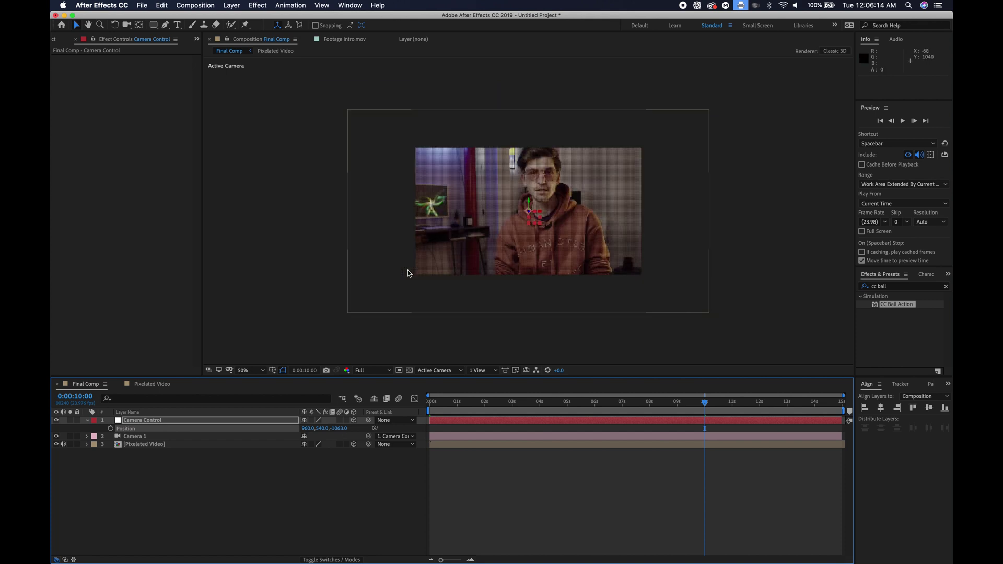
{"action": "left_click_drag", "start_coordinate": [339, 428], "coordinate": [123, 469]}
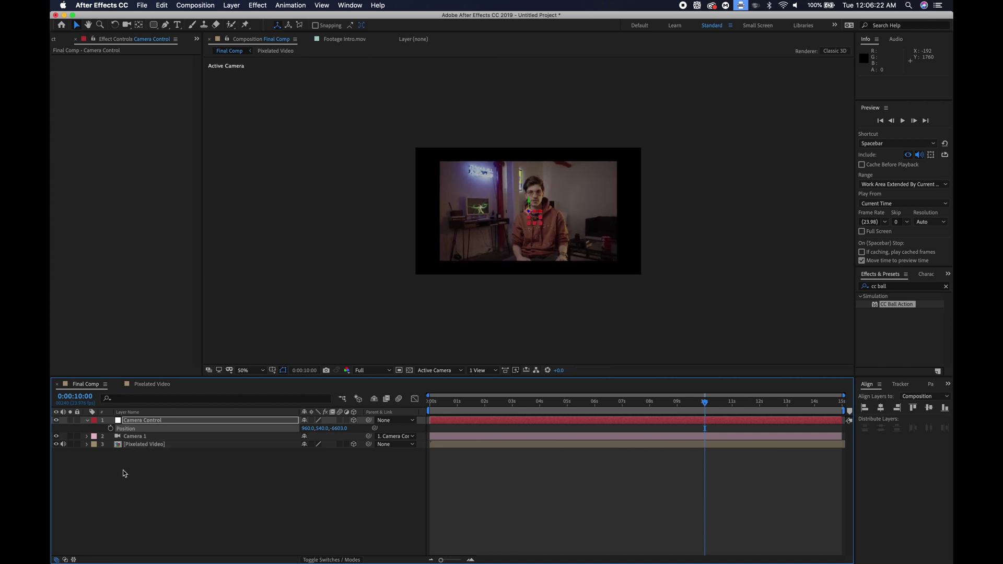
{"action": "left_click", "coordinate": [110, 428]}
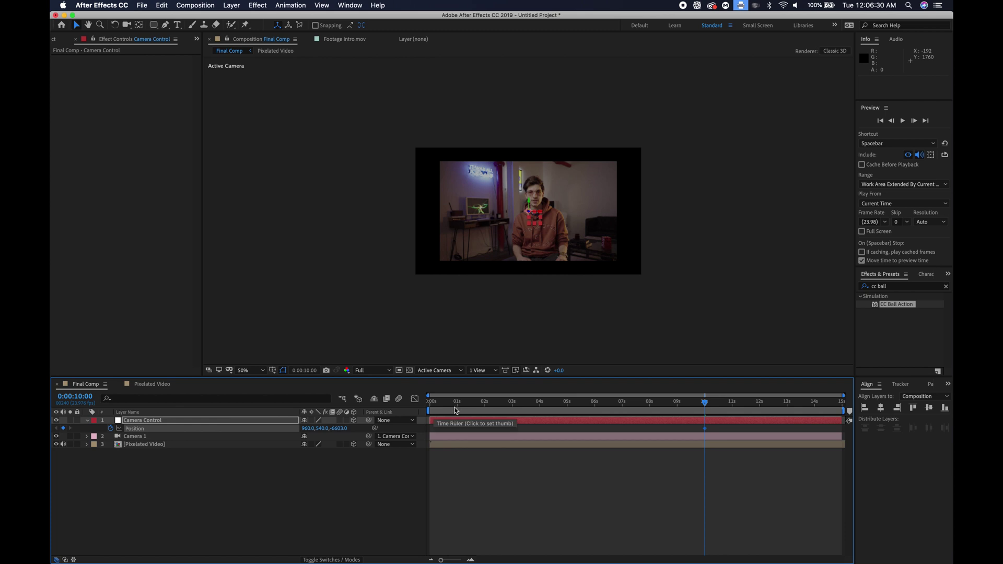
{"action": "left_click_drag", "start_coordinate": [455, 410], "coordinate": [428, 408]}
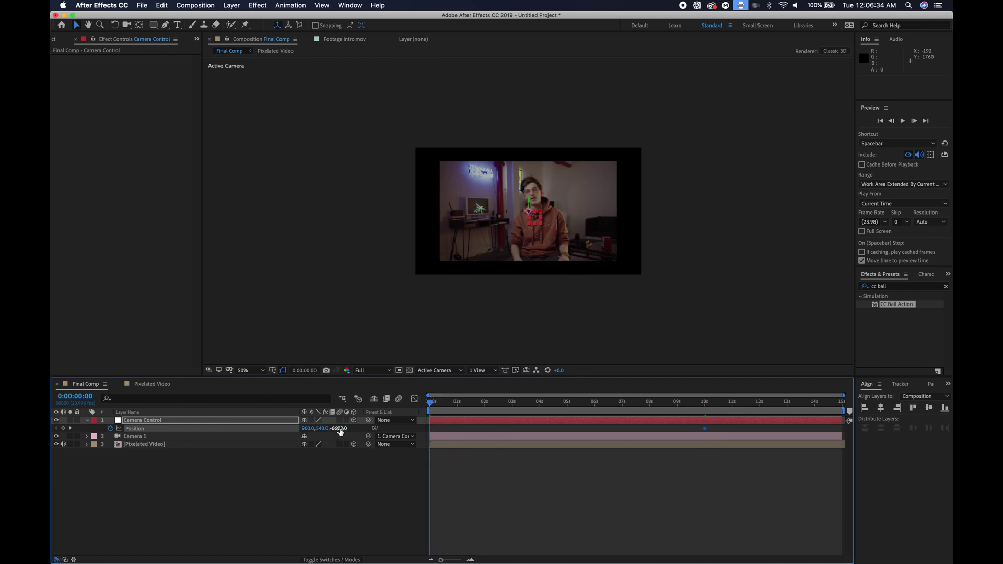
{"action": "left_click_drag", "start_coordinate": [340, 429], "coordinate": [455, 413]}
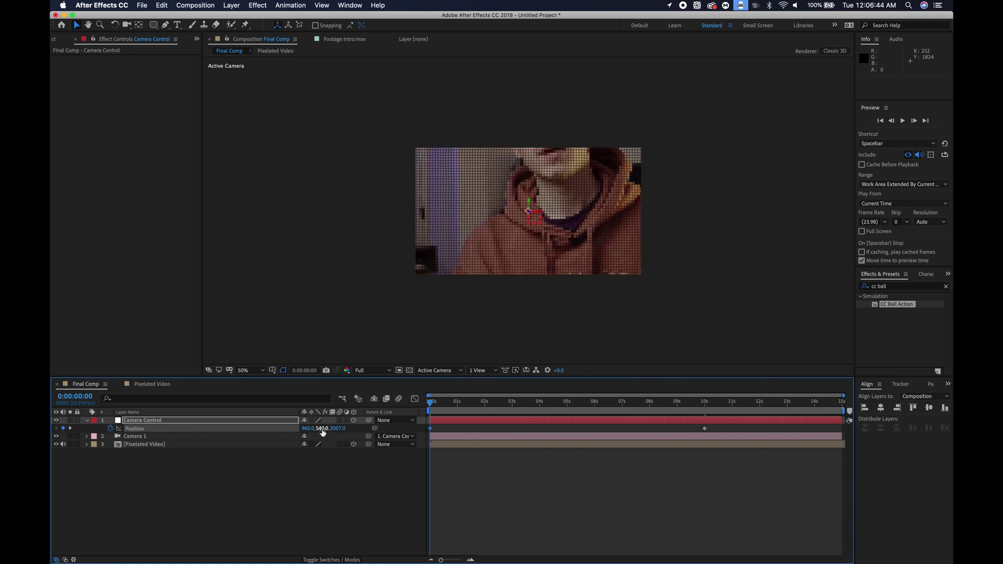
{"action": "left_click_drag", "start_coordinate": [323, 429], "coordinate": [96, 486]}
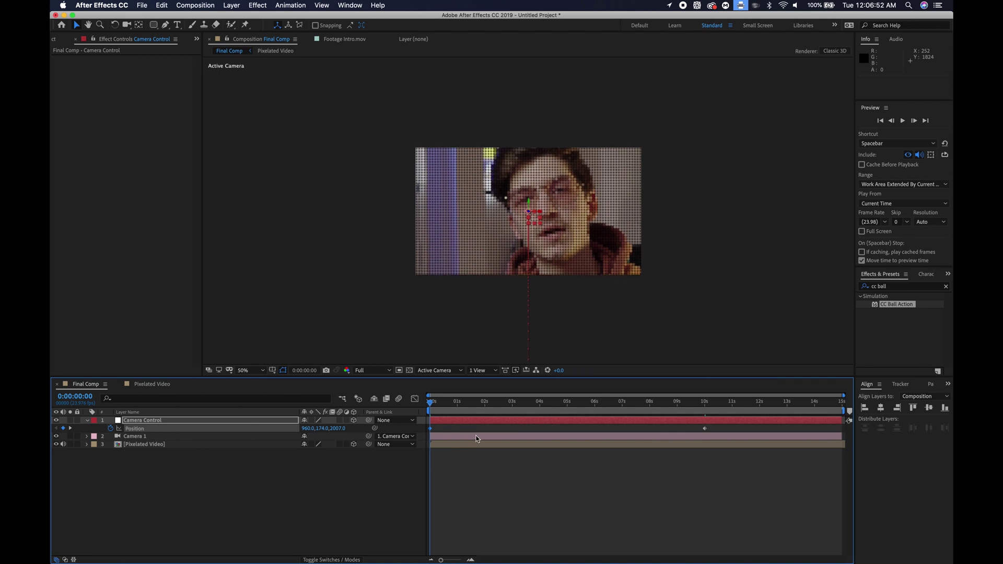
{"action": "left_click_drag", "start_coordinate": [437, 406], "coordinate": [639, 404]}
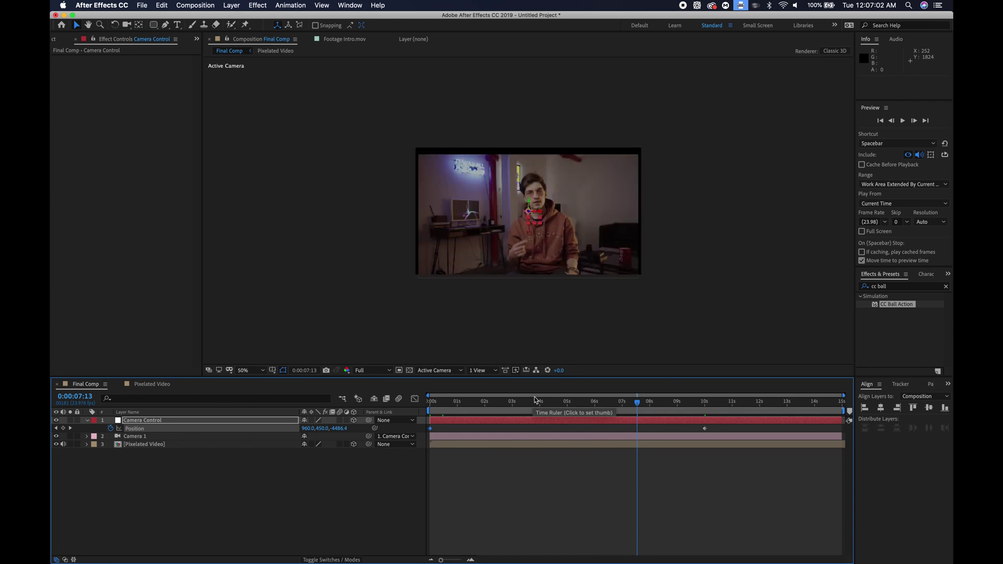
- Set the viewer preview resolution to Quarter and parent Camera 1 to Camera Control
{"action": "left_click", "coordinate": [374, 371]}
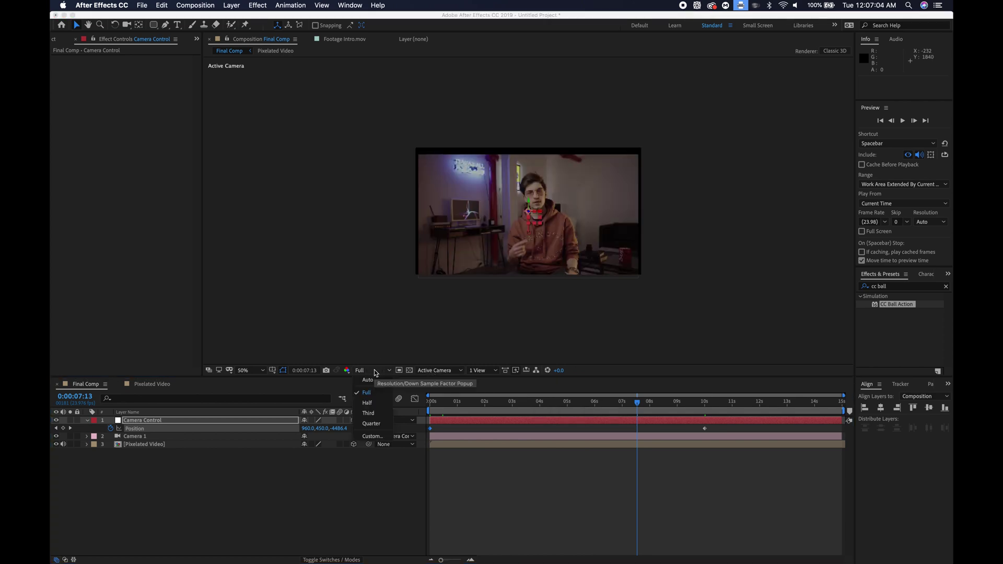
{"action": "left_click", "coordinate": [375, 424]}
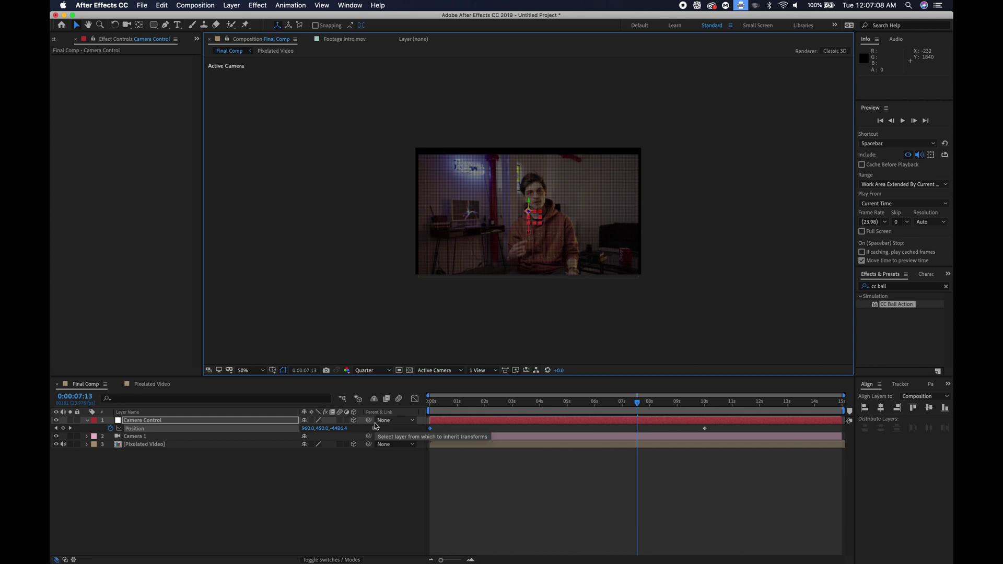
{"action": "left_click_drag", "start_coordinate": [375, 425], "coordinate": [375, 425]}
{"action": "key", "text": "/"}
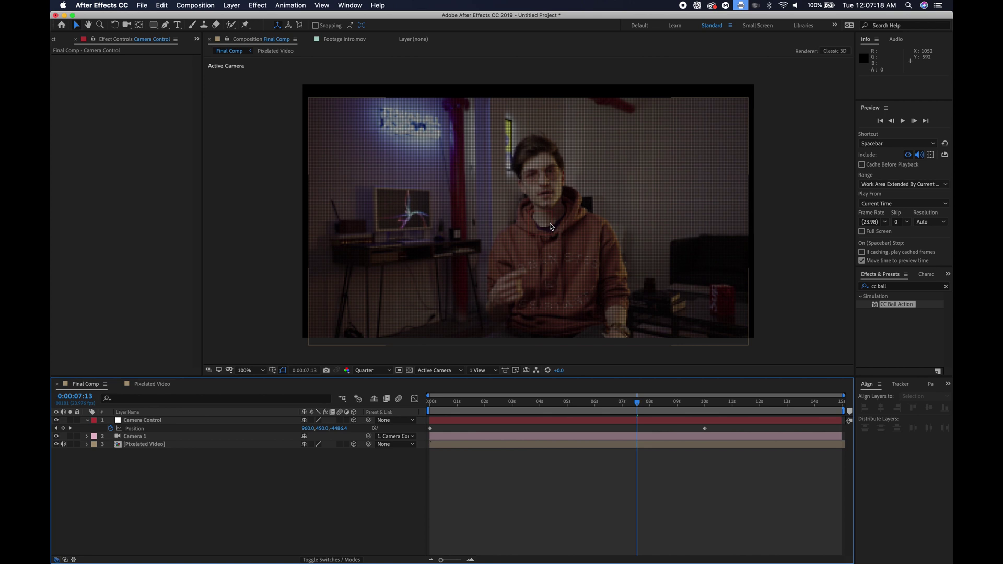
- Keyframe Pixelated Video's Y Rotation from an angle at 0s to 0° at 8s
{"action": "left_click_drag", "start_coordinate": [463, 404], "coordinate": [430, 404]}
{"action": "left_click", "coordinate": [146, 446]}
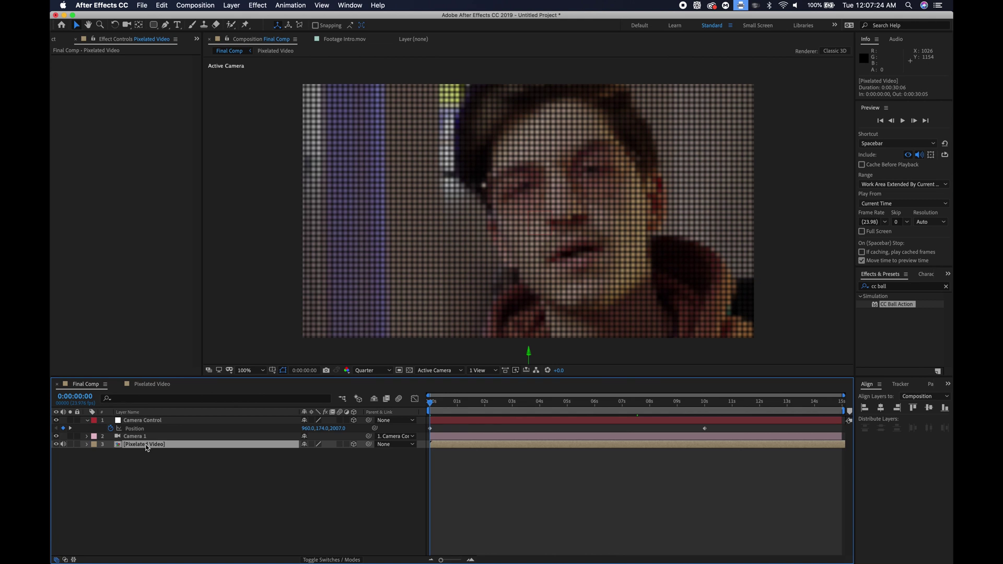
{"action": "key", "text": "r"}
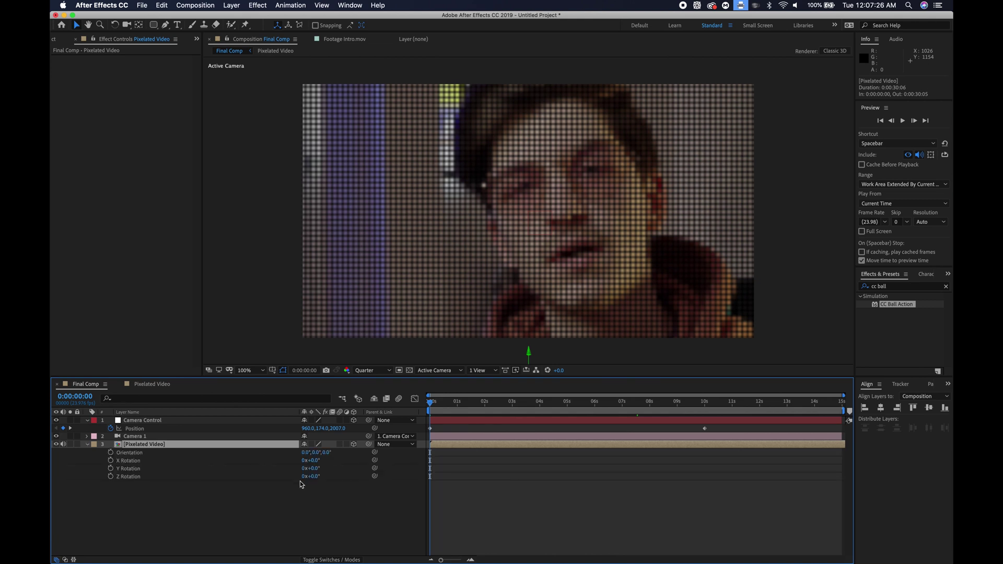
{"action": "mouse_move", "coordinate": [317, 469]}
{"action": "left_mouse_down"}
{"action": "mouse_move", "coordinate": [365, 466]}
{"action": "mouse_move", "coordinate": [315, 465]}
{"action": "mouse_move", "coordinate": [335, 464]}
{"action": "left_mouse_up"}
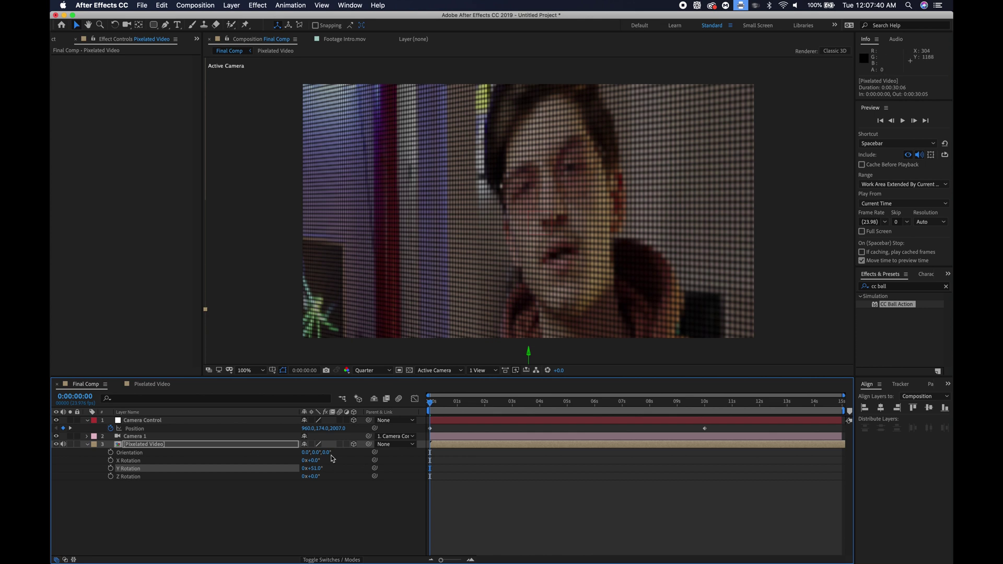
{"action": "left_click", "coordinate": [111, 469]}
{"action": "left_click_drag", "start_coordinate": [602, 403], "coordinate": [650, 408]}
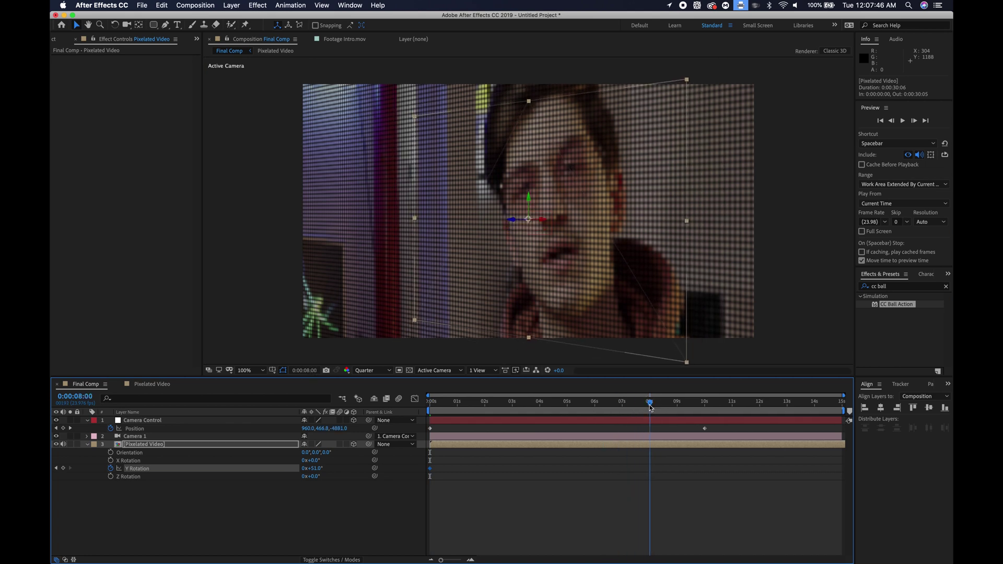
{"action": "left_click", "coordinate": [316, 469]}
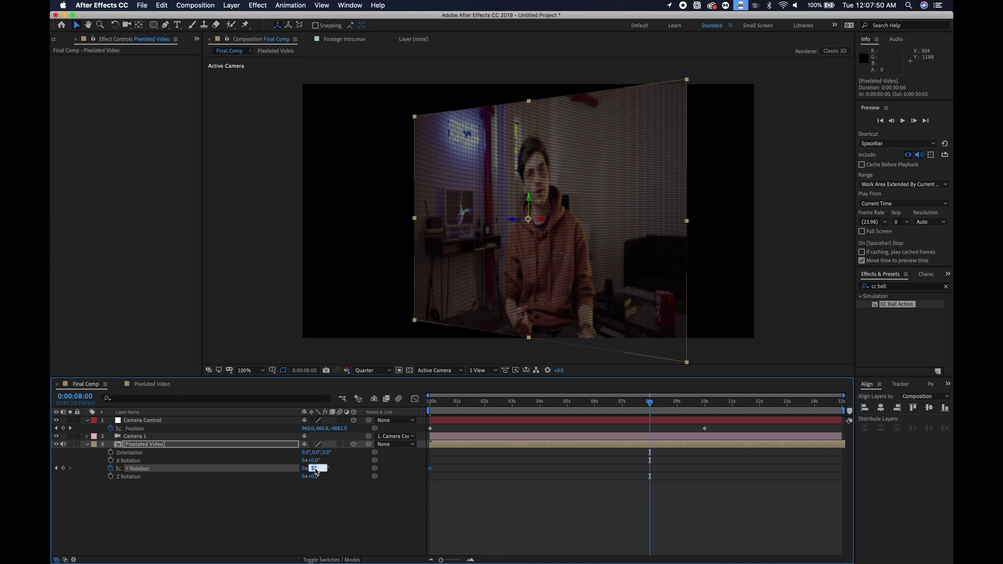
{"action": "type", "text": "0"}
{"action": "key", "text": "Return"}
- Apply Easy Ease to the 8s rotation keyframe and Camera Control's 10s position keyframe
{"action": "left_click", "coordinate": [544, 513]}
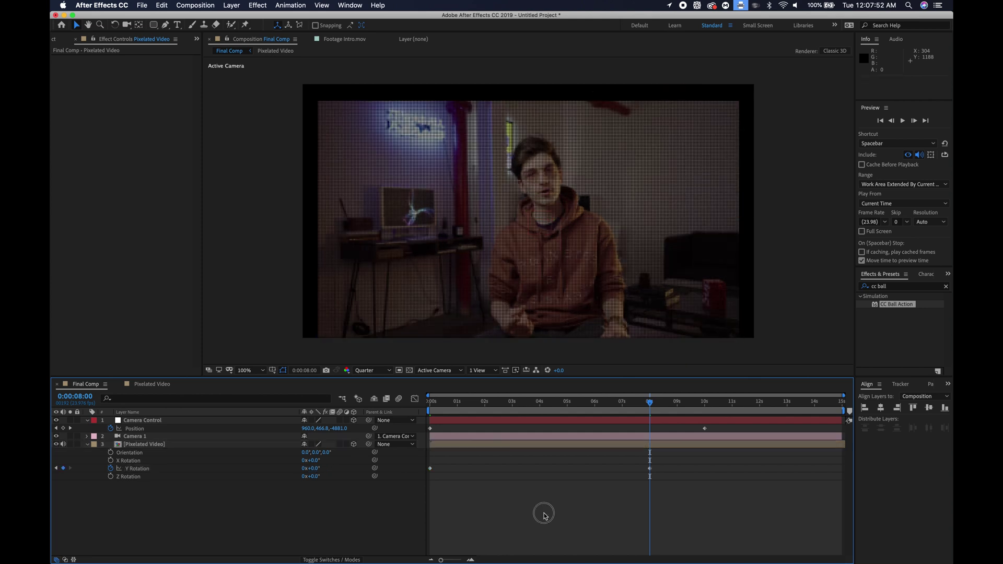
{"action": "right_click", "coordinate": [650, 469]}
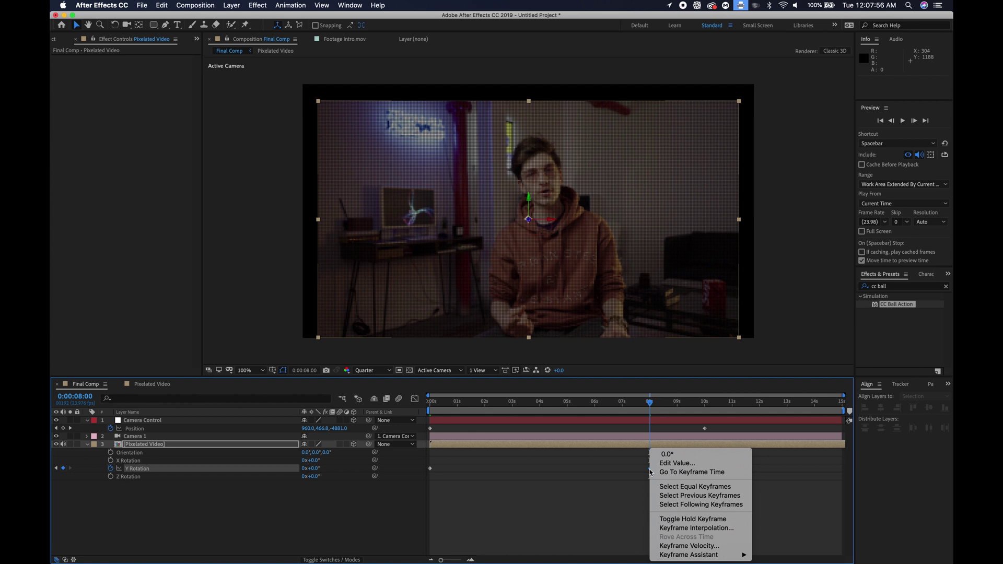
{"action": "mouse_move", "coordinate": [689, 555]}
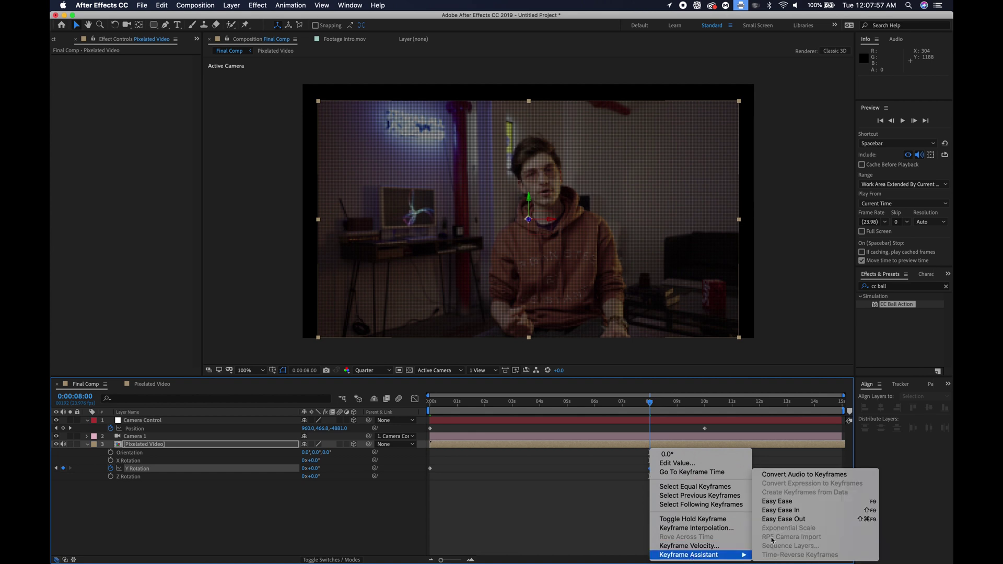
{"action": "left_click", "coordinate": [779, 501]}
{"action": "right_click", "coordinate": [705, 429]}
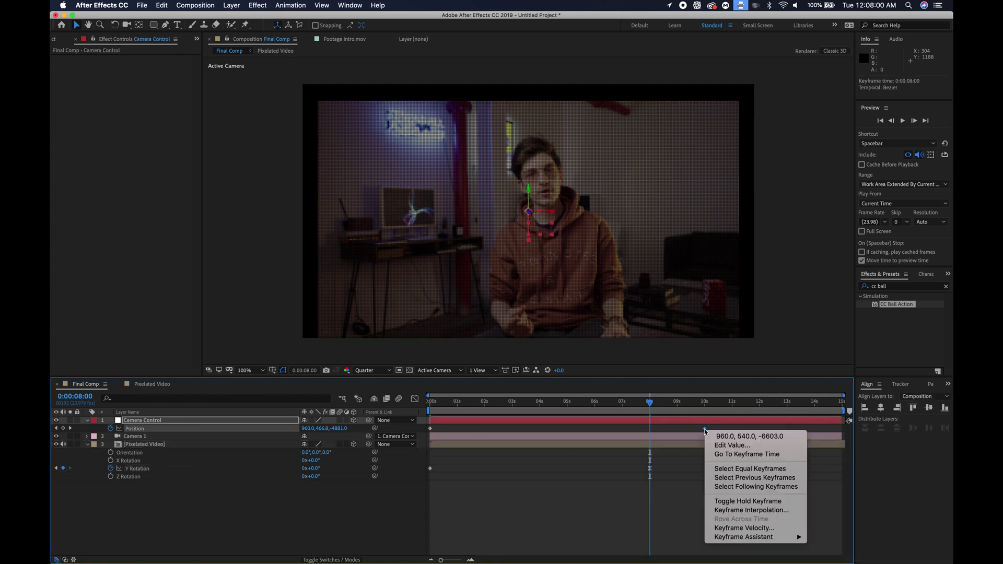
{"action": "mouse_move", "coordinate": [799, 538]}
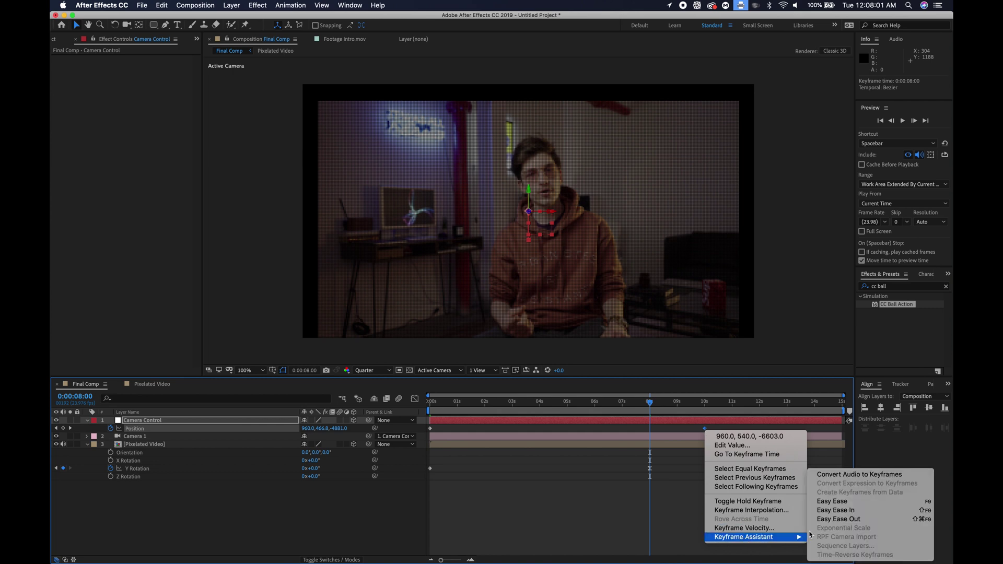
{"action": "left_click", "coordinate": [834, 502]}
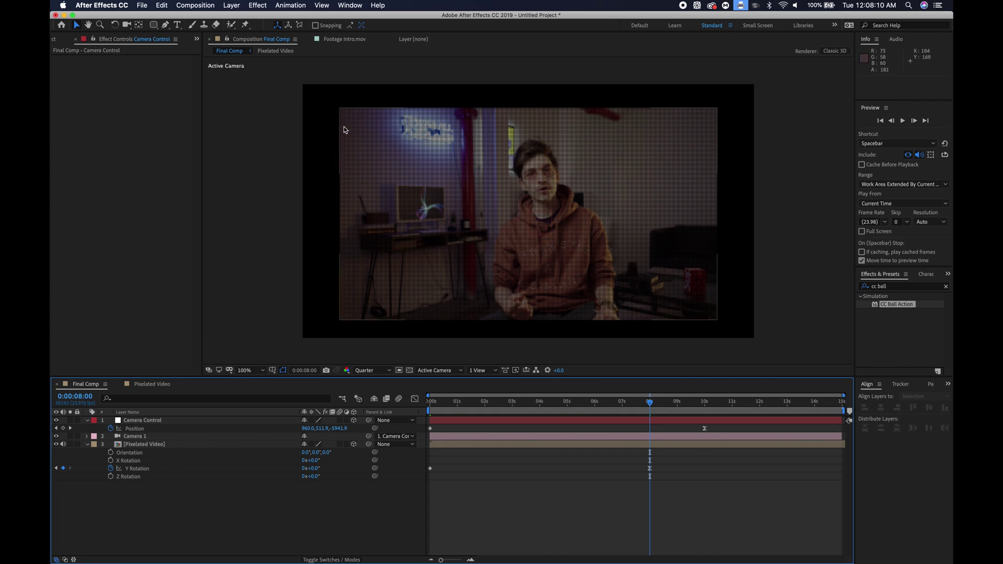
{"action": "left_click", "coordinate": [152, 384]}
- Draw a full-frame rounded rectangle shape layer with corner roundness 195
{"action": "key", "text": "comma"}
{"action": "key", "text": "comma"}
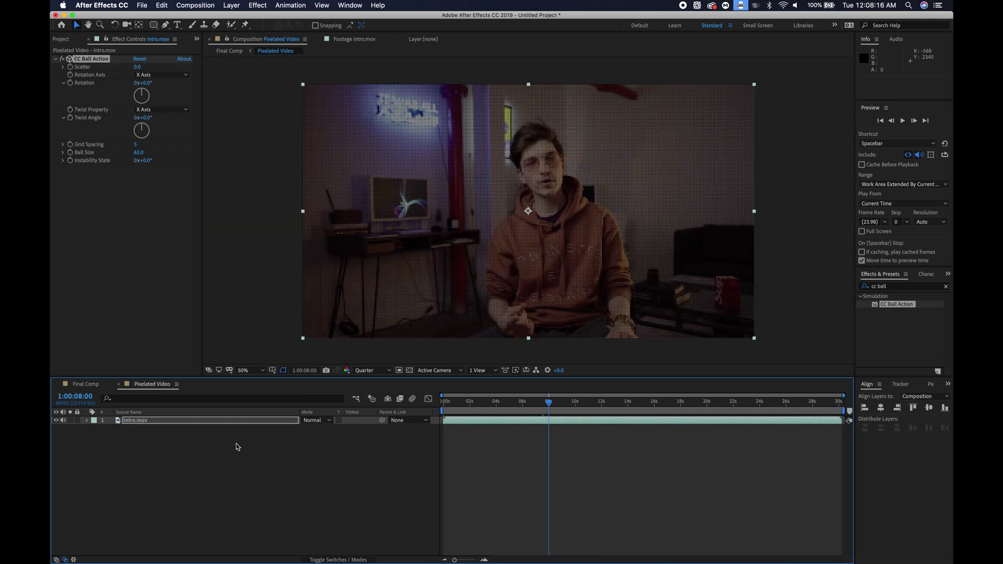
{"action": "left_click", "coordinate": [167, 450]}
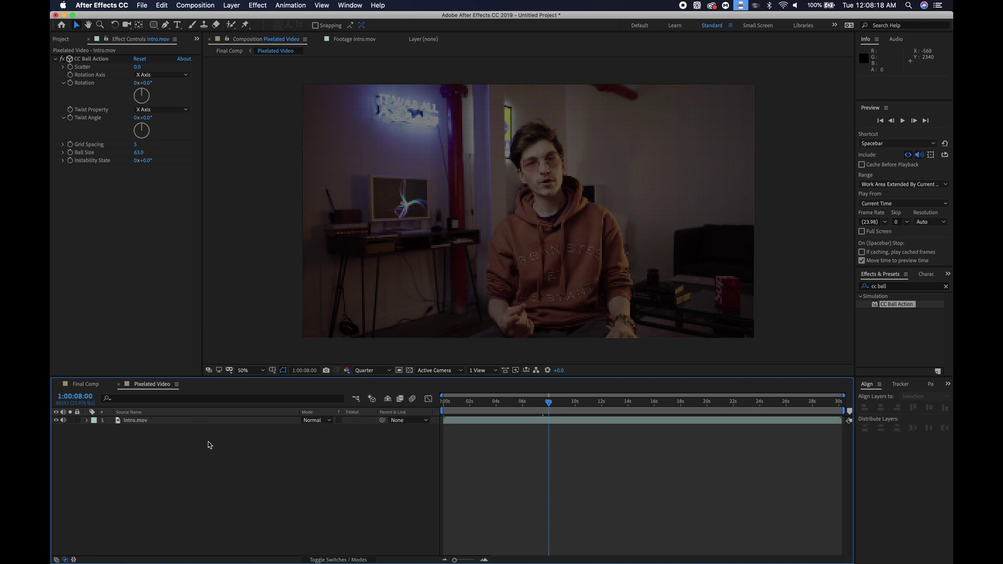
{"action": "left_click_drag", "start_coordinate": [154, 25], "coordinate": [195, 36]}
{"action": "double_click", "coordinate": [154, 25]}
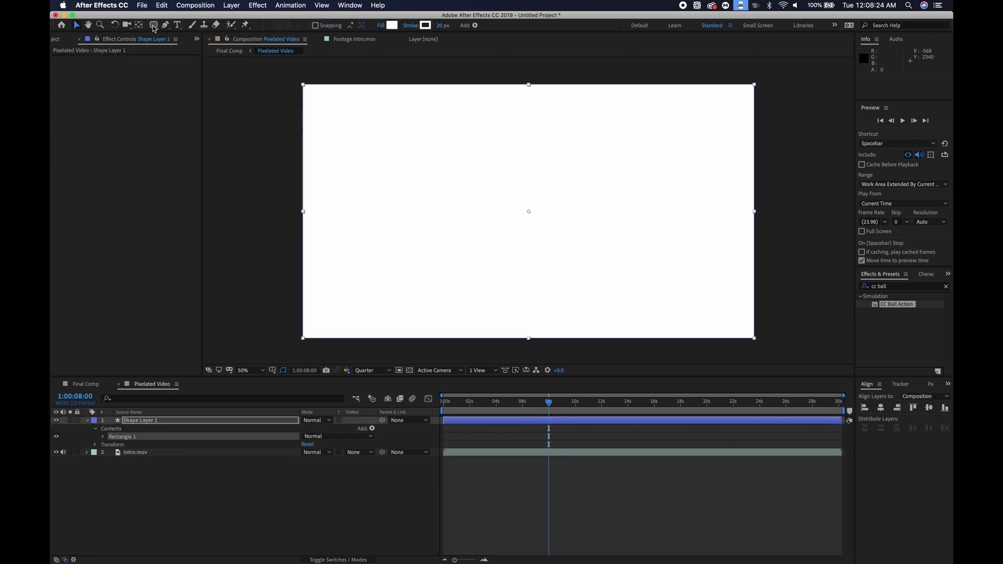
{"action": "left_click", "coordinate": [103, 438]}
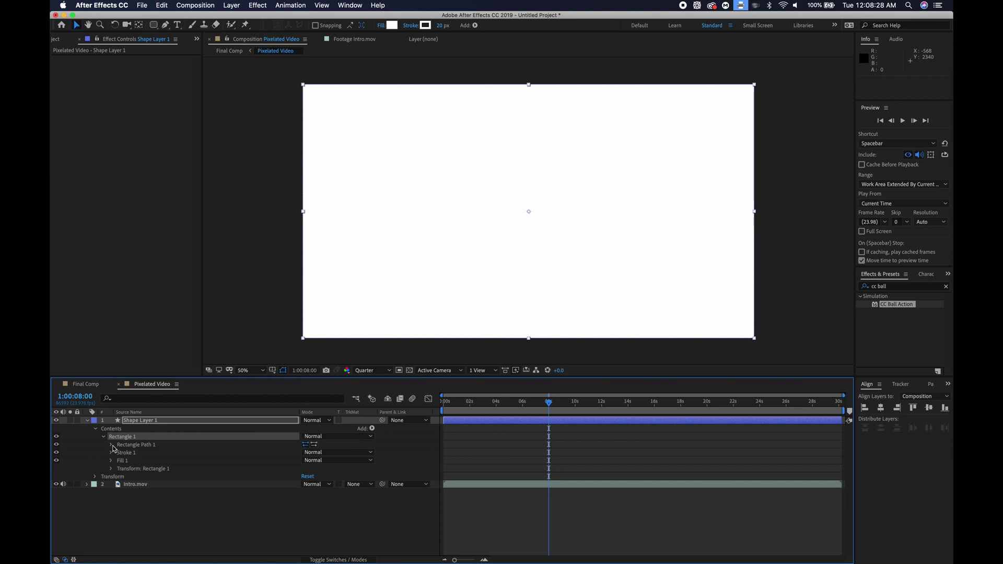
{"action": "left_click", "coordinate": [111, 445]}
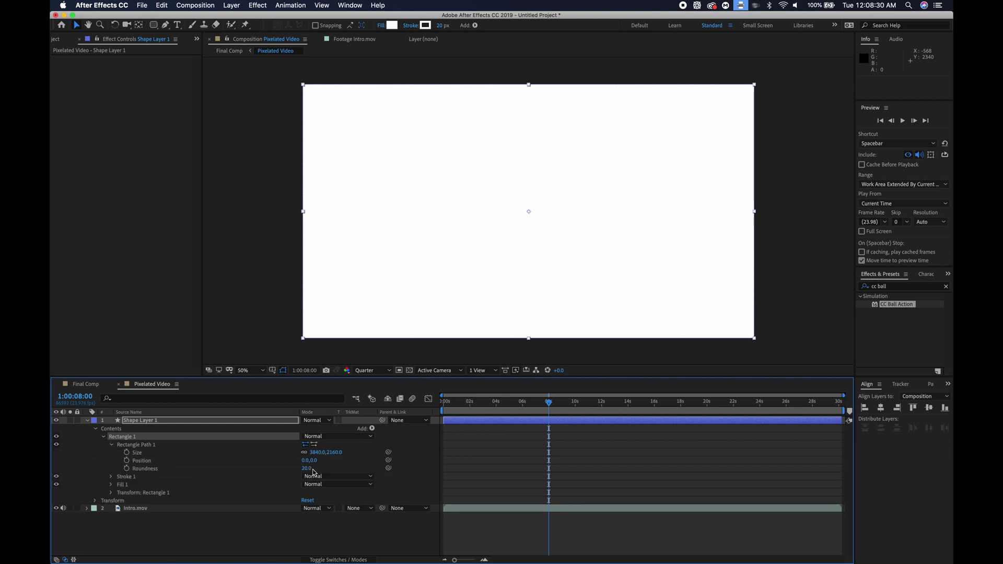
{"action": "left_click_drag", "start_coordinate": [309, 468], "coordinate": [337, 473]}
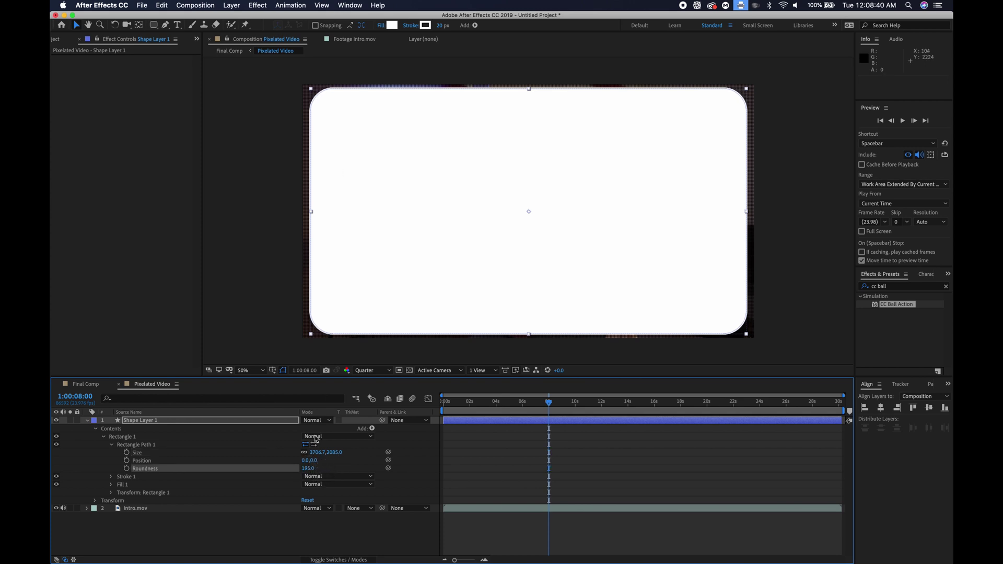
- Set Intro.mov's track matte to Alpha Matte 'Shape Layer 1' for rounded corners
{"action": "left_click", "coordinate": [331, 535]}
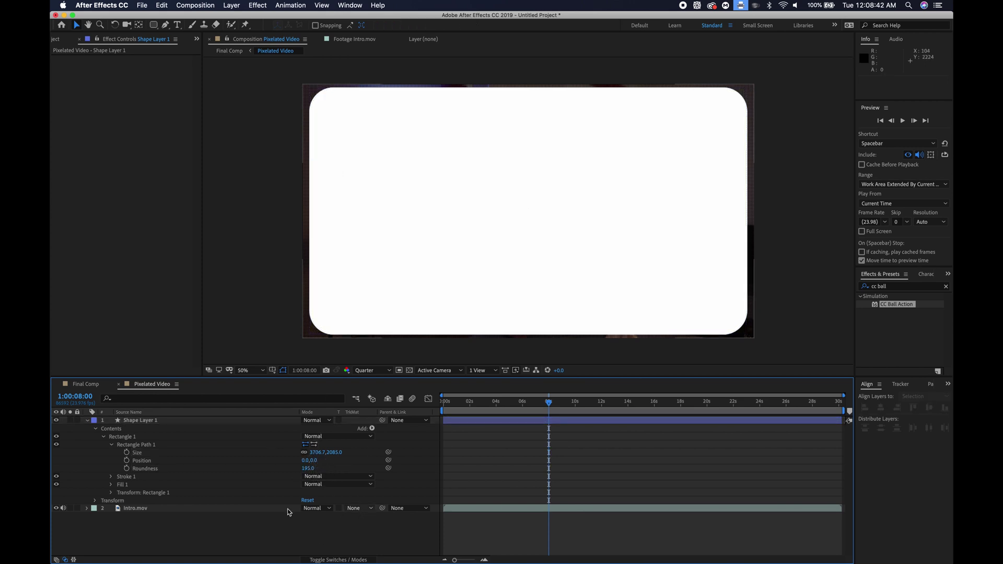
{"action": "left_click", "coordinate": [139, 511]}
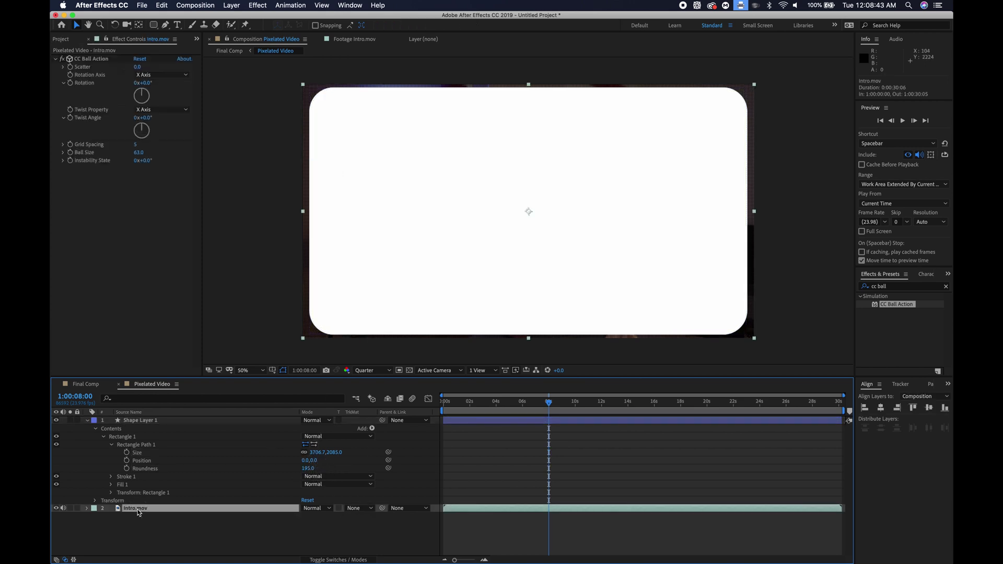
{"action": "left_click", "coordinate": [365, 512]}
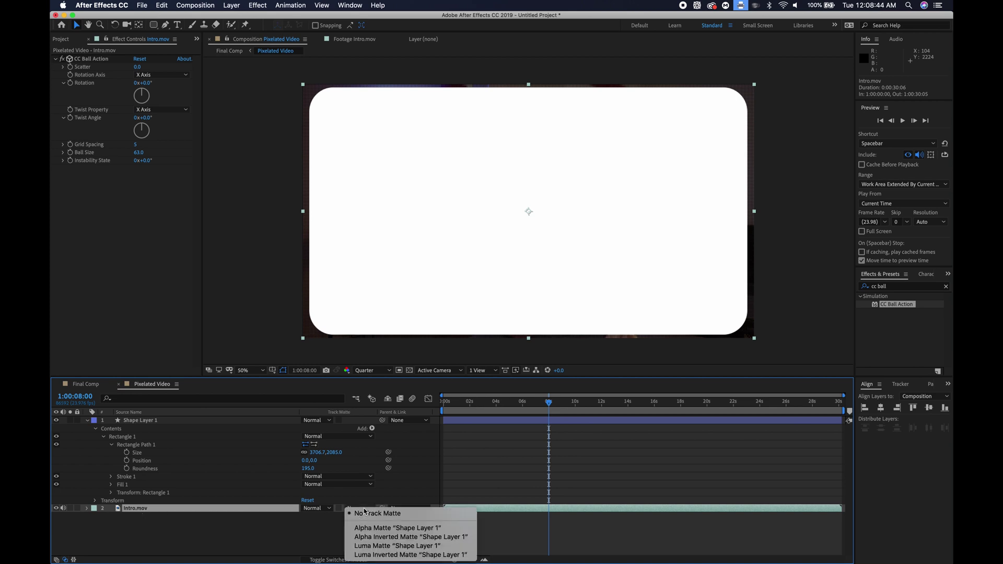
{"action": "left_click", "coordinate": [374, 537]}
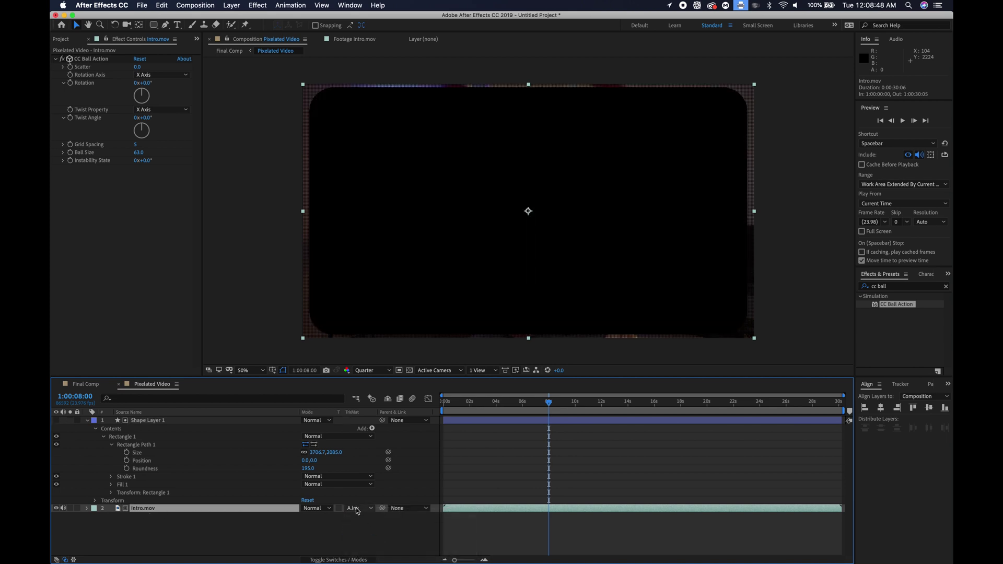
{"action": "left_click", "coordinate": [357, 510]}
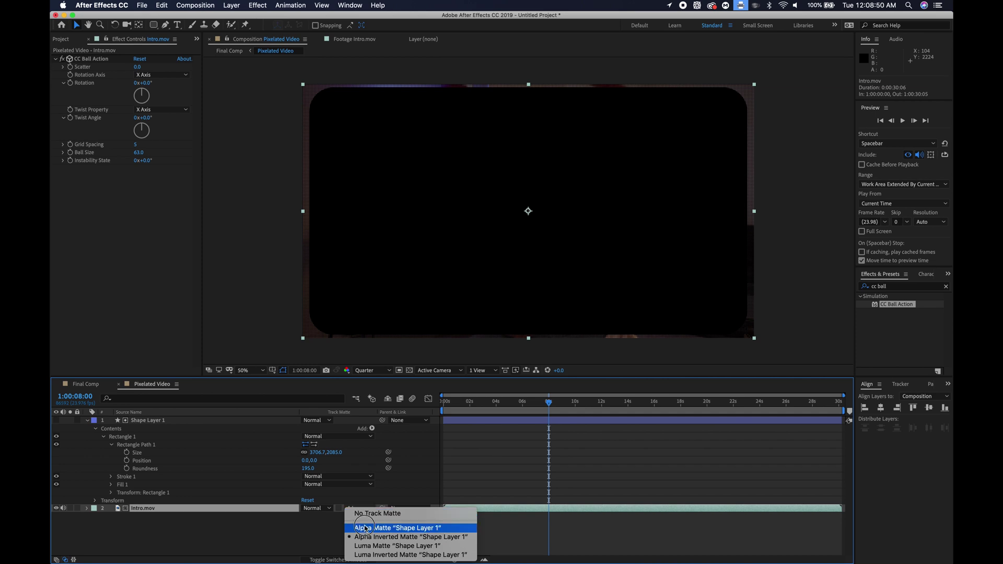
{"action": "left_click", "coordinate": [365, 529]}
{"action": "left_click", "coordinate": [349, 526]}
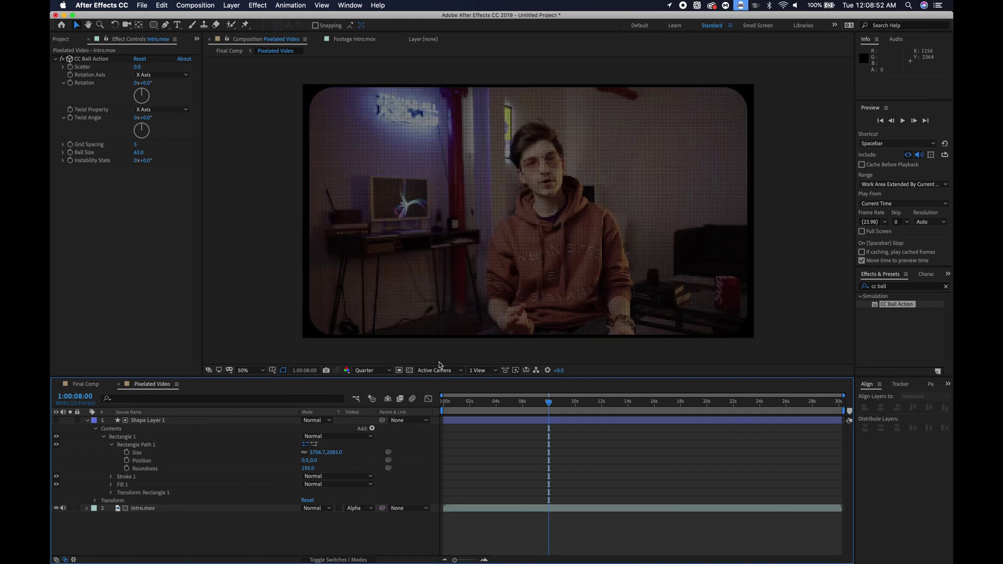
{"action": "left_click", "coordinate": [409, 370]}
{"action": "left_click", "coordinate": [409, 370]}
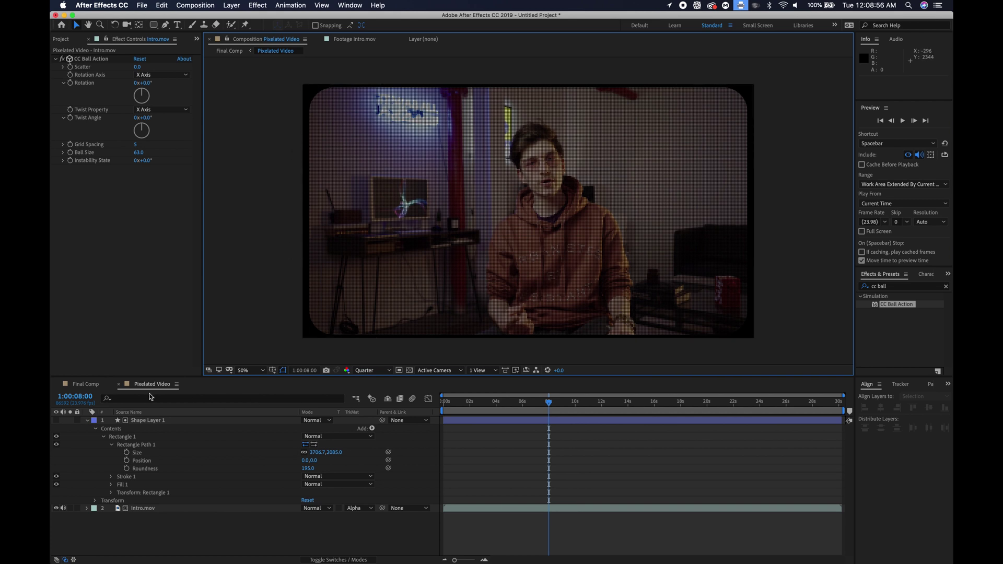
- Switch to Final Comp, return the playhead to 0:00:00:00, and set preview resolution to Full
{"action": "left_click", "coordinate": [86, 385]}
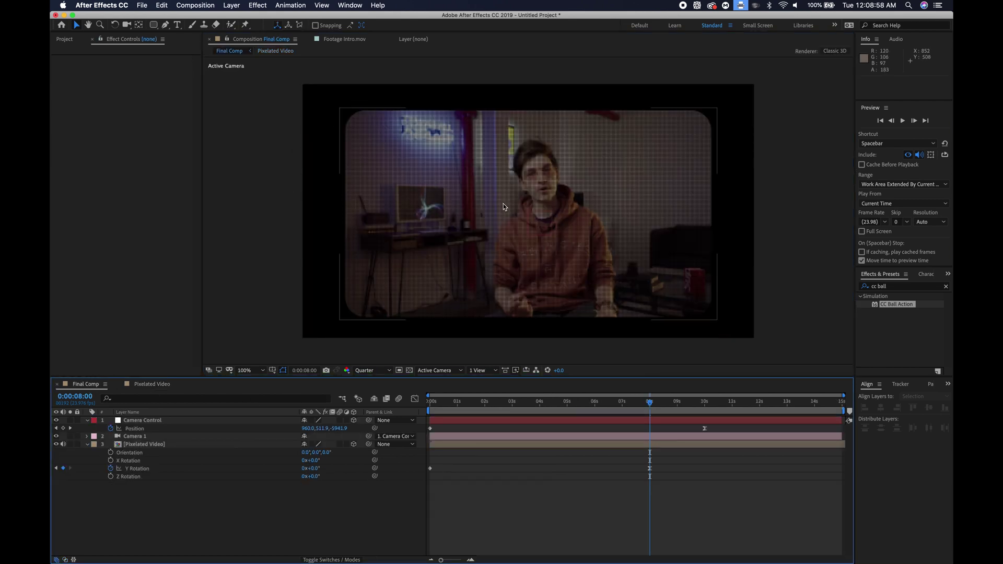
{"action": "left_click_drag", "start_coordinate": [481, 405], "coordinate": [445, 406]}
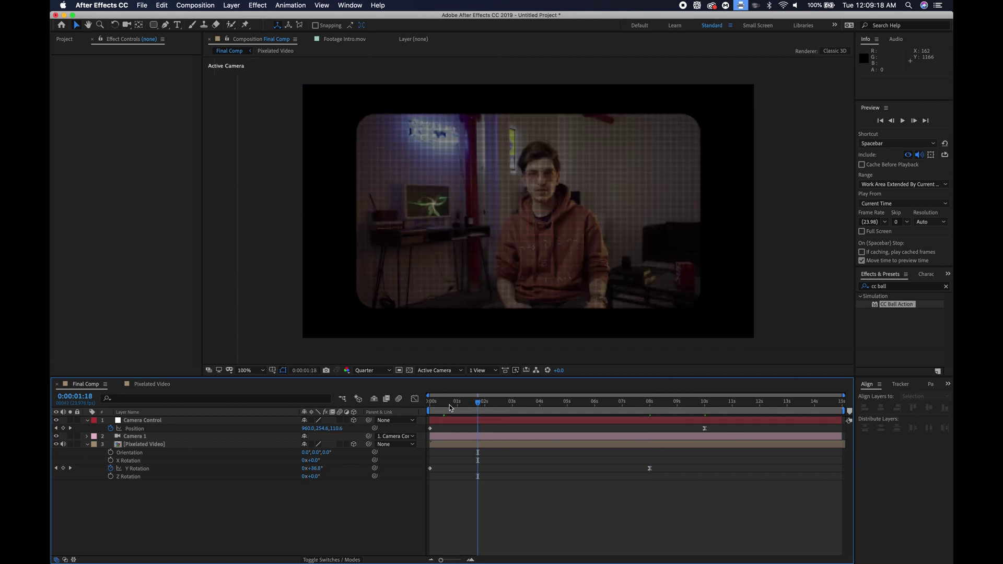
{"action": "left_click_drag", "start_coordinate": [449, 403], "coordinate": [425, 403]}
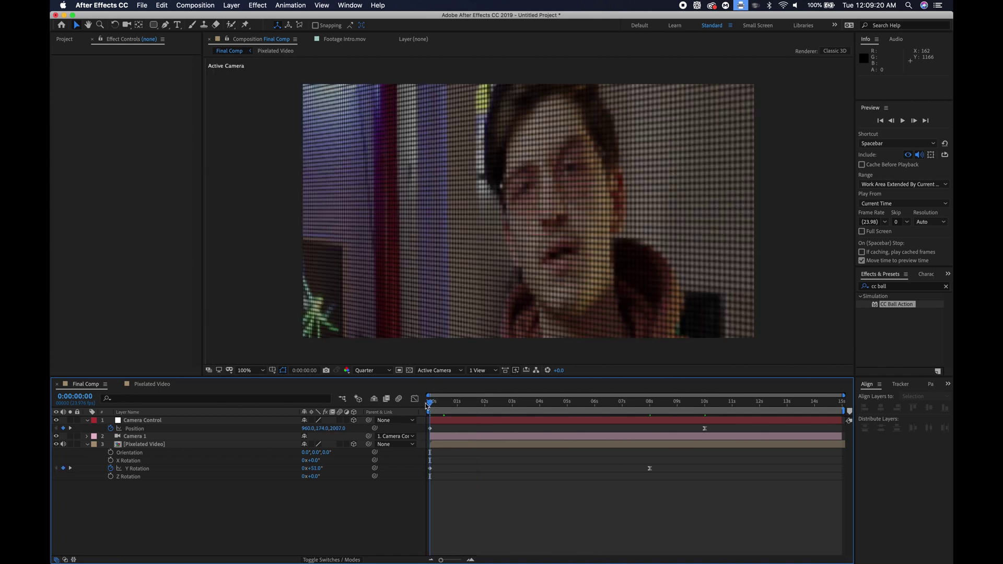
{"action": "left_click", "coordinate": [367, 370]}
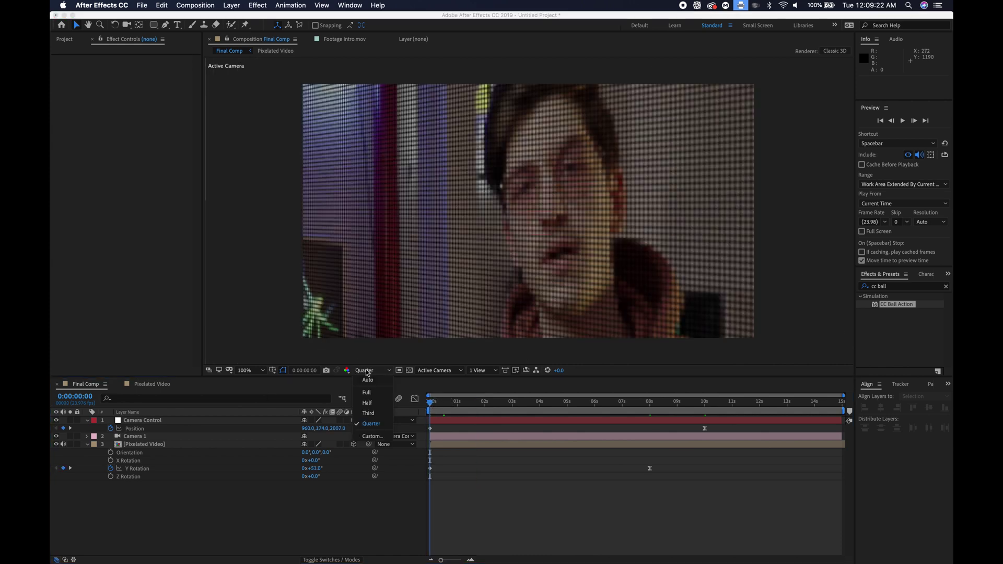
{"action": "left_click", "coordinate": [372, 377]}
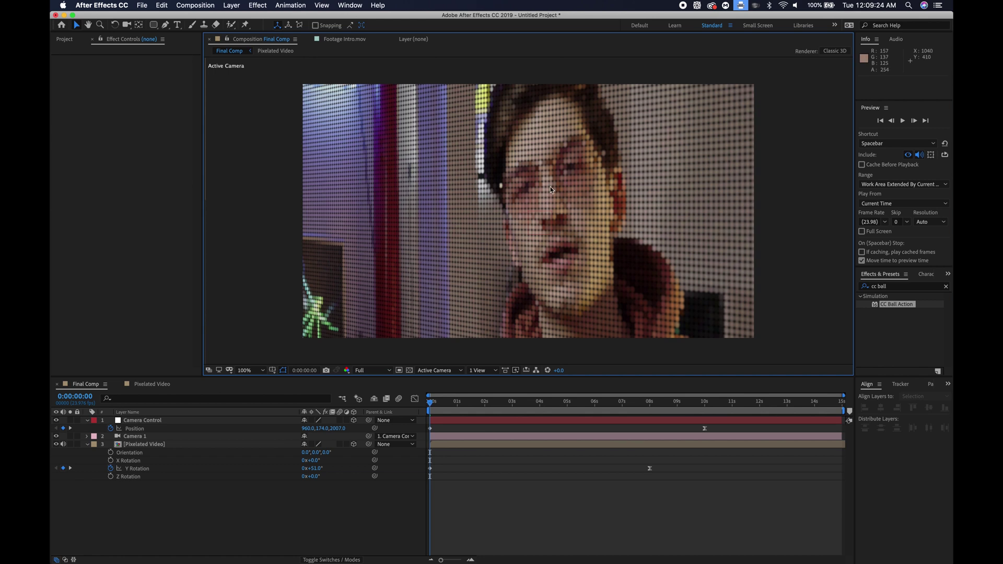
- Zoom the preview to 200% and expand Camera 1's Camera Options
{"action": "key", "text": "period"}
{"action": "scroll", "coordinate": [550, 192], "scroll_direction": "down", "scroll_amount": 3}
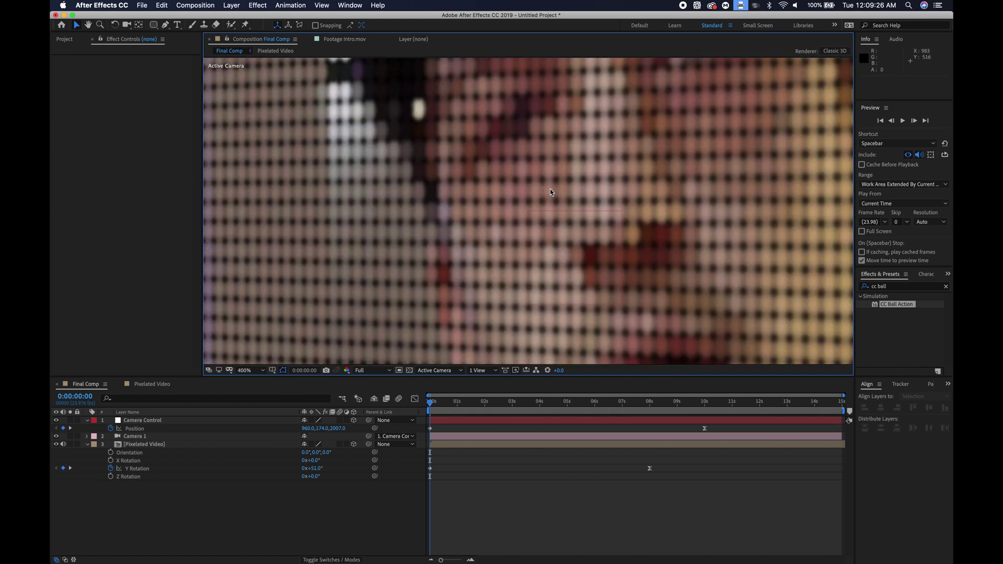
{"action": "left_click", "coordinate": [88, 437]}
{"action": "left_click", "coordinate": [95, 453]}
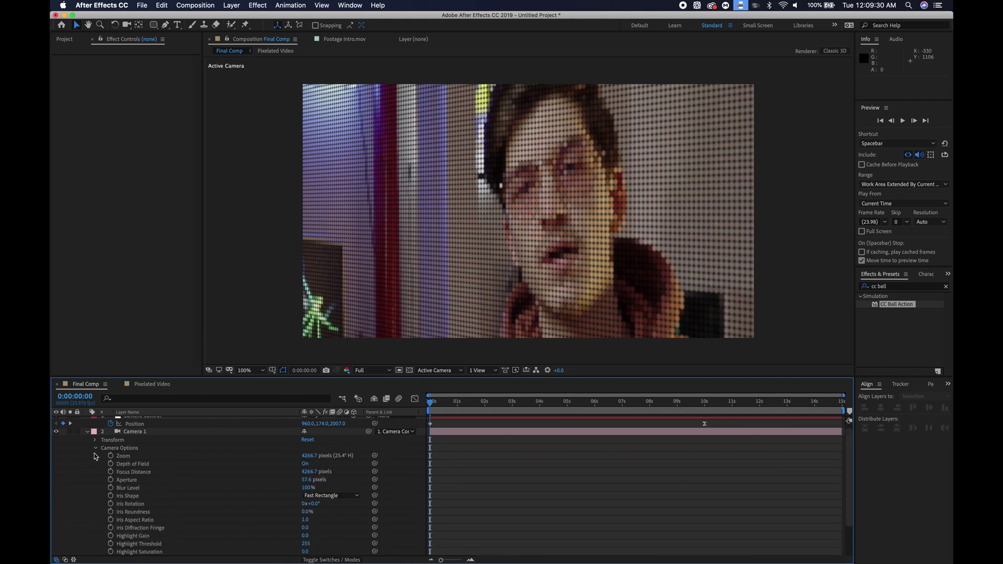
- Set Camera 1's Blur Level to 500% and scrub Focus Distance onto the face
{"action": "left_click", "coordinate": [306, 487]}
{"action": "type", "text": "500"}
{"action": "key", "text": "Return"}
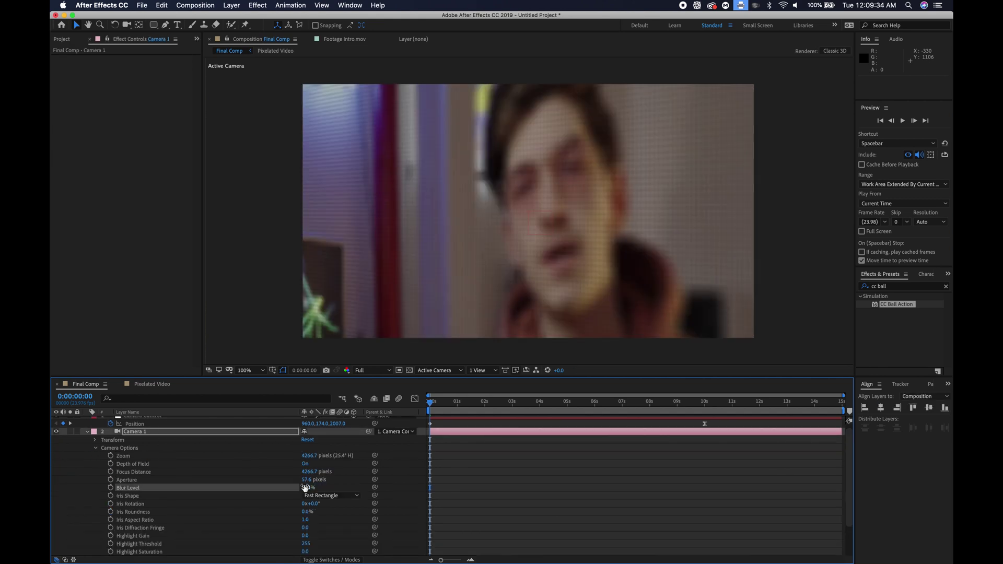
{"action": "left_click_drag", "start_coordinate": [309, 472], "coordinate": [83, 512]}
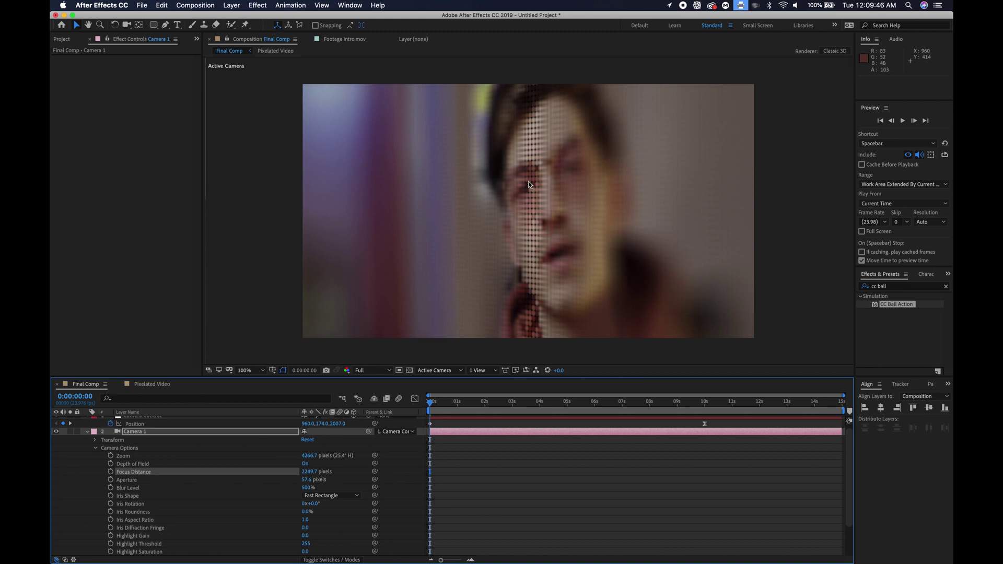
- Try Blur Levels of 300%, 400% and 500%, settle on 450%, and keyframe it at 0s
{"action": "left_click", "coordinate": [307, 489]}
{"action": "key", "text": "Return"}
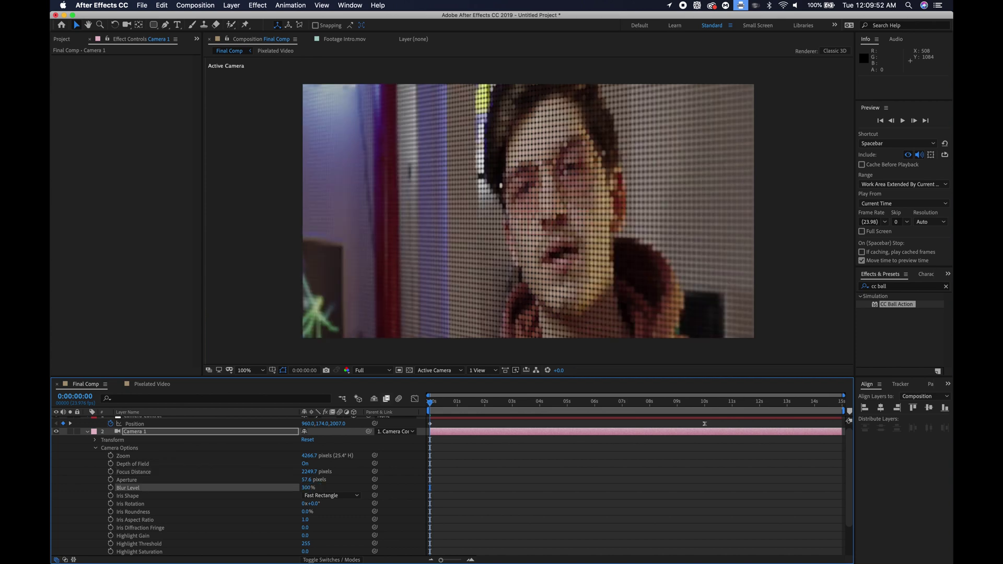
{"action": "left_click", "coordinate": [306, 488]}
{"action": "type", "text": "400"}
{"action": "key", "text": "Return"}
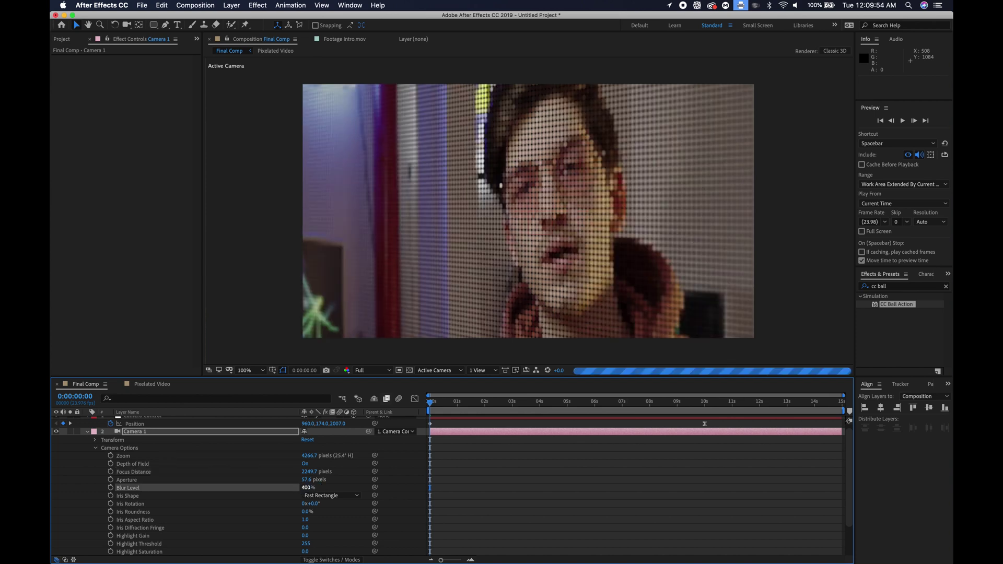
{"action": "left_click", "coordinate": [303, 488]}
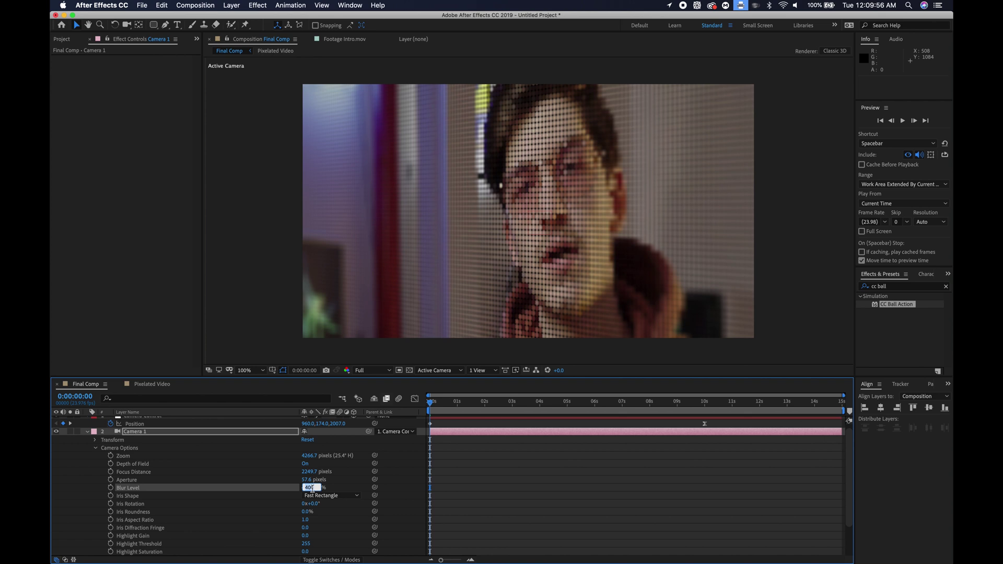
{"action": "key", "text": "Return"}
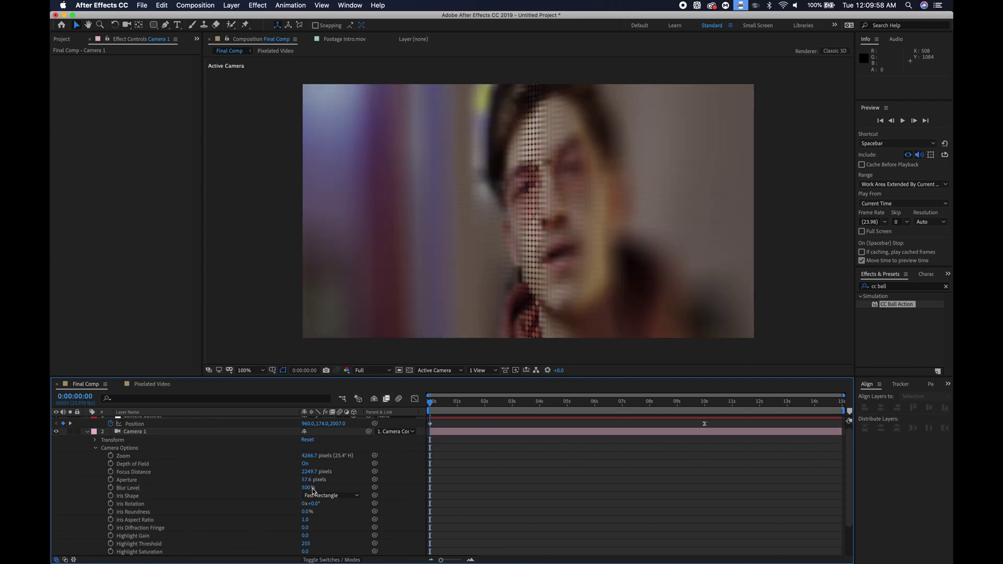
{"action": "left_click", "coordinate": [307, 488]}
{"action": "type", "text": "450"}
{"action": "key", "text": "Return"}
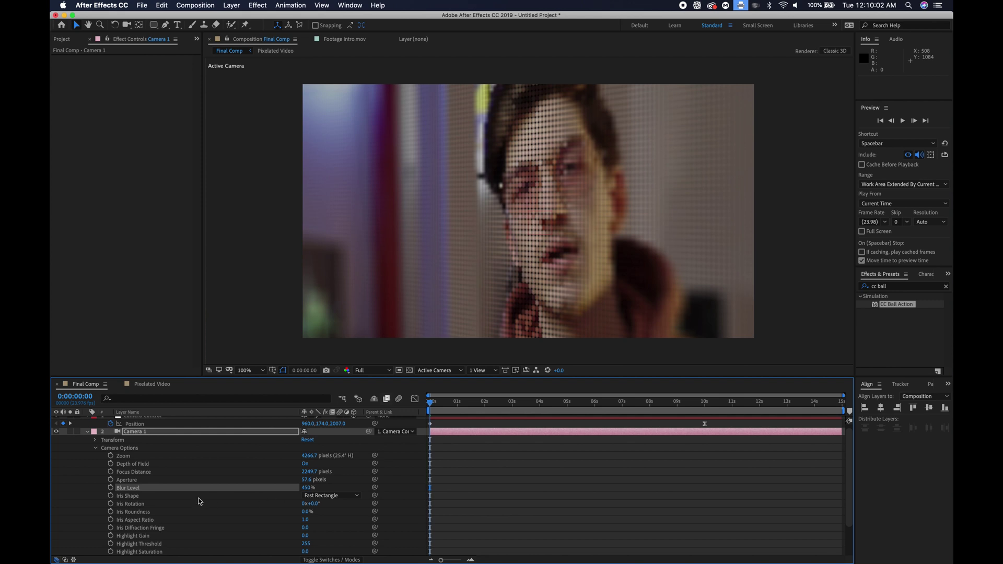
{"action": "left_click", "coordinate": [111, 488]}
- Keyframe Focus Distance at 0s and move the playhead to 10 seconds
{"action": "left_click", "coordinate": [111, 473]}
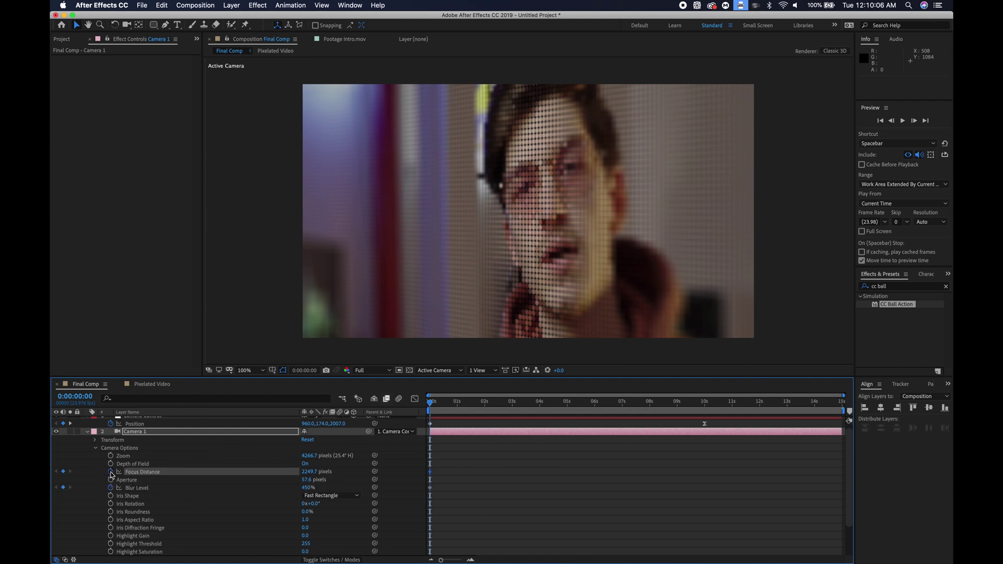
{"action": "left_click", "coordinate": [705, 406]}
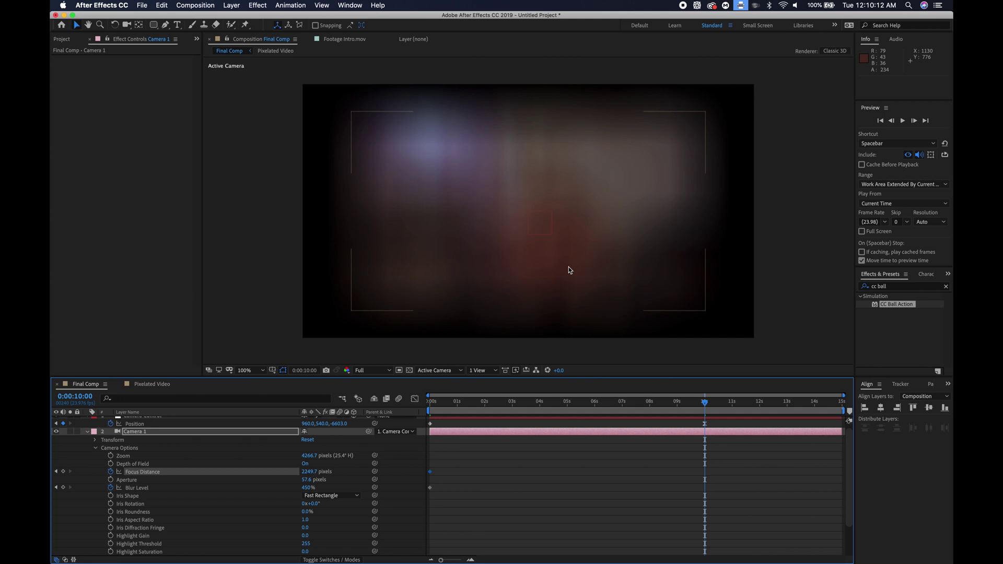
{"action": "left_click", "coordinate": [88, 433]}
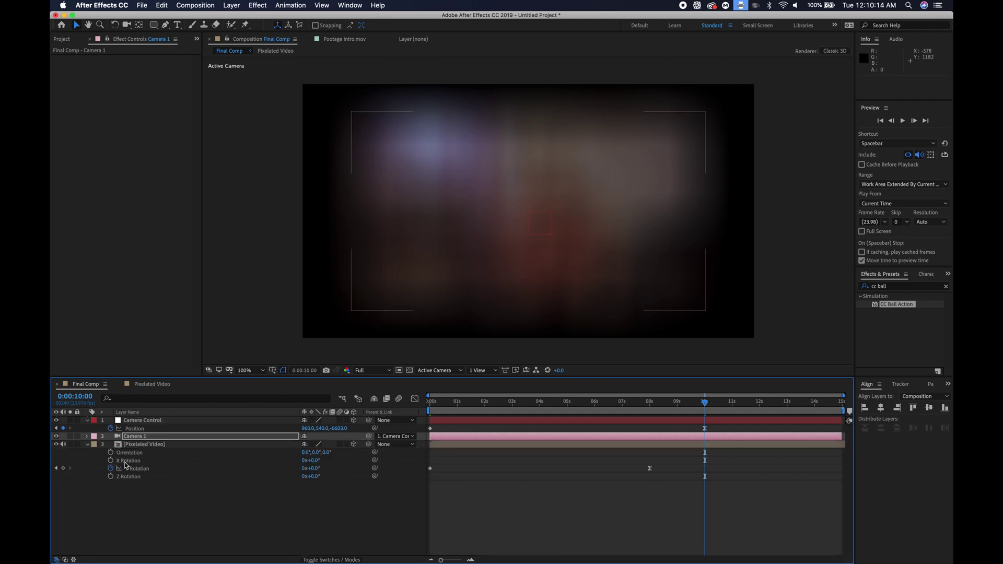
- Create a text layer in the viewer reading 'PIXELATED TUTORIAL'
{"action": "left_click", "coordinate": [178, 25]}
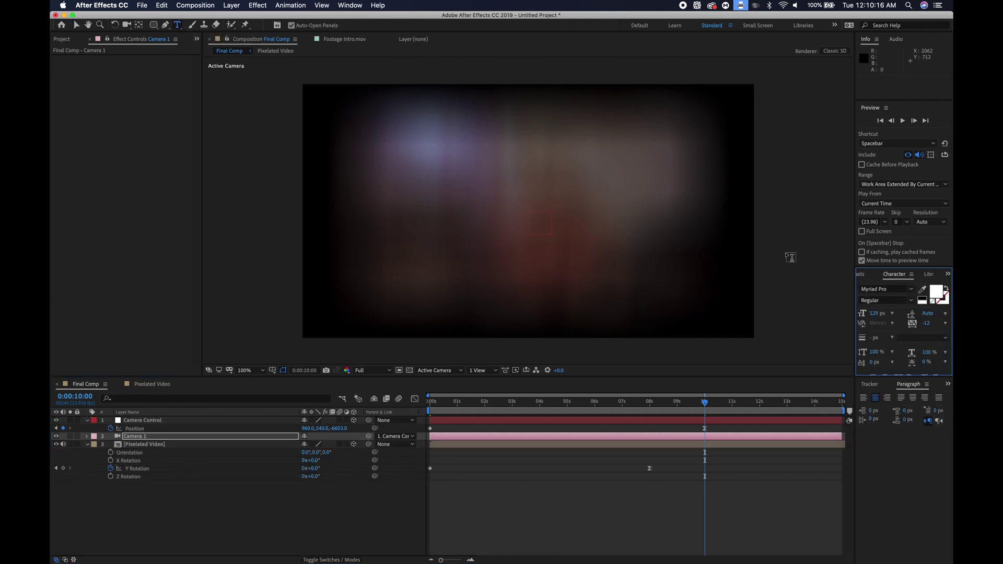
{"action": "left_click", "coordinate": [500, 220]}
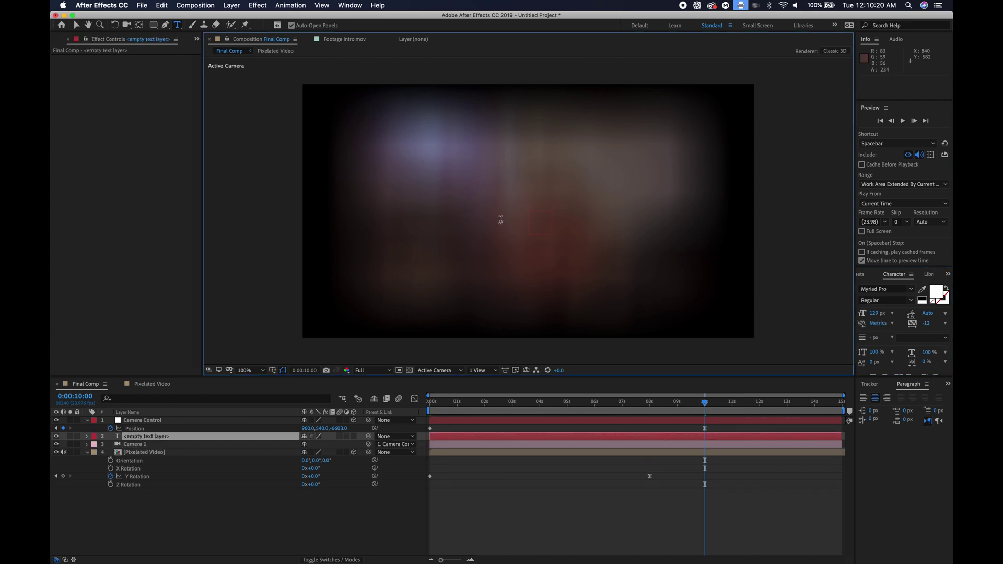
{"action": "type", "text": "PIXELATED"}
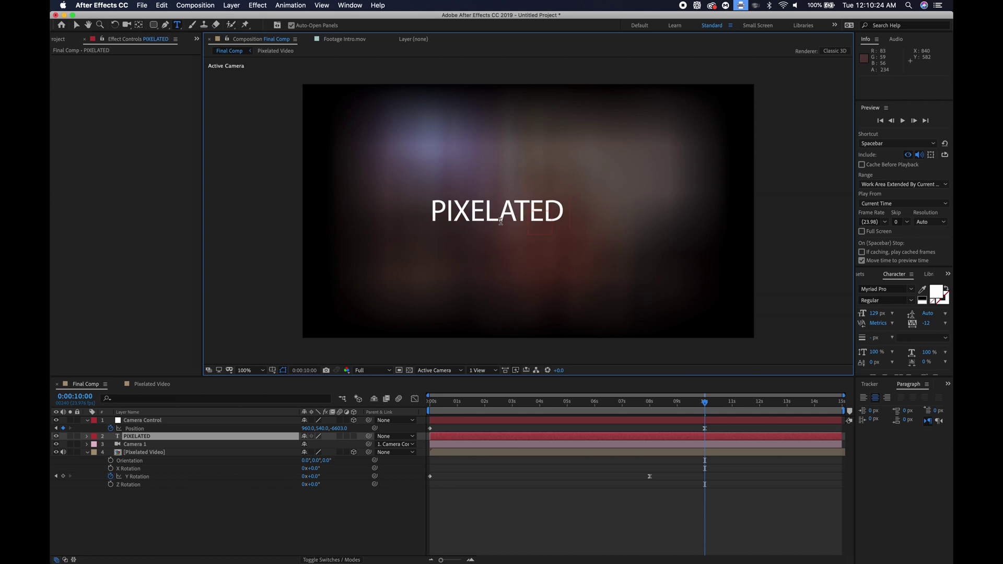
{"action": "type", "text": " TUTORIAL"}
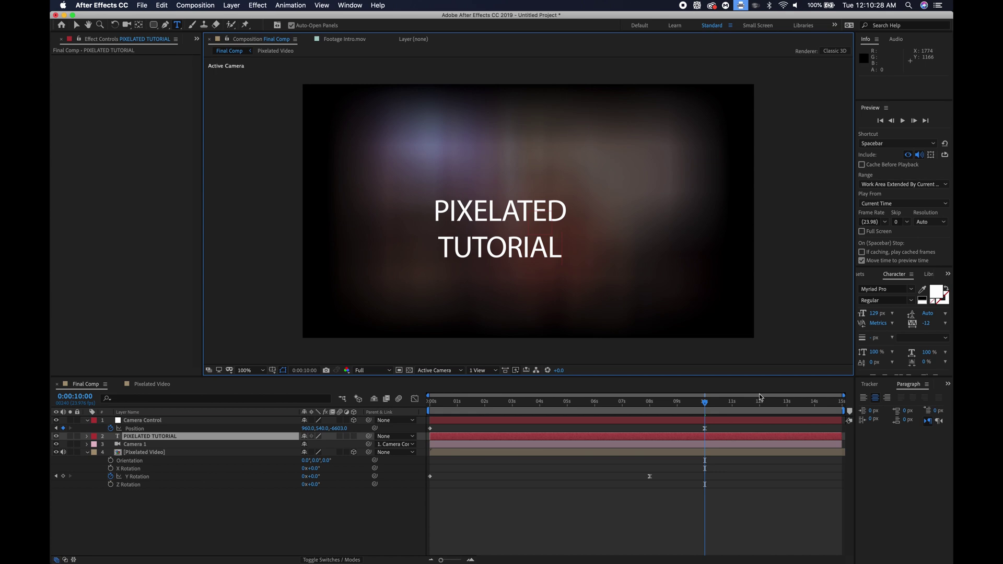
{"action": "left_click", "coordinate": [870, 384]}
- Centre the title horizontally and vertically in the comp and make it a 3D layer
{"action": "left_click", "coordinate": [868, 385]}
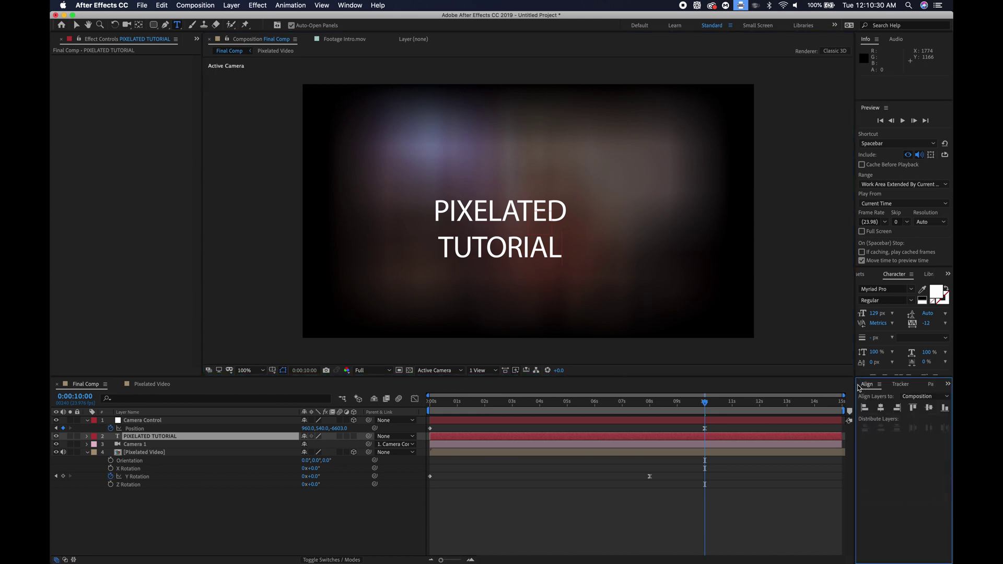
{"action": "left_click", "coordinate": [881, 408]}
{"action": "left_click", "coordinate": [929, 408]}
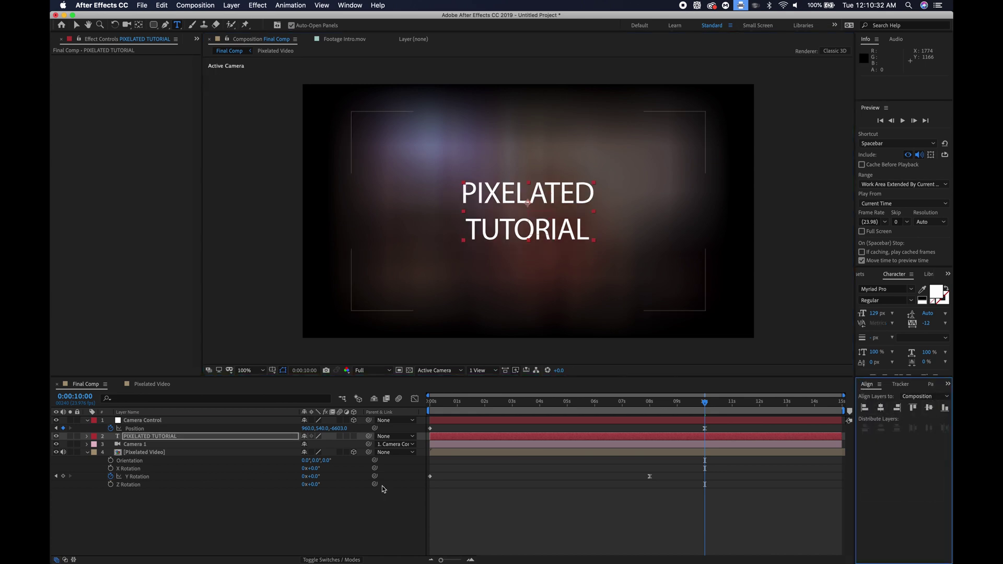
{"action": "left_click", "coordinate": [353, 437]}
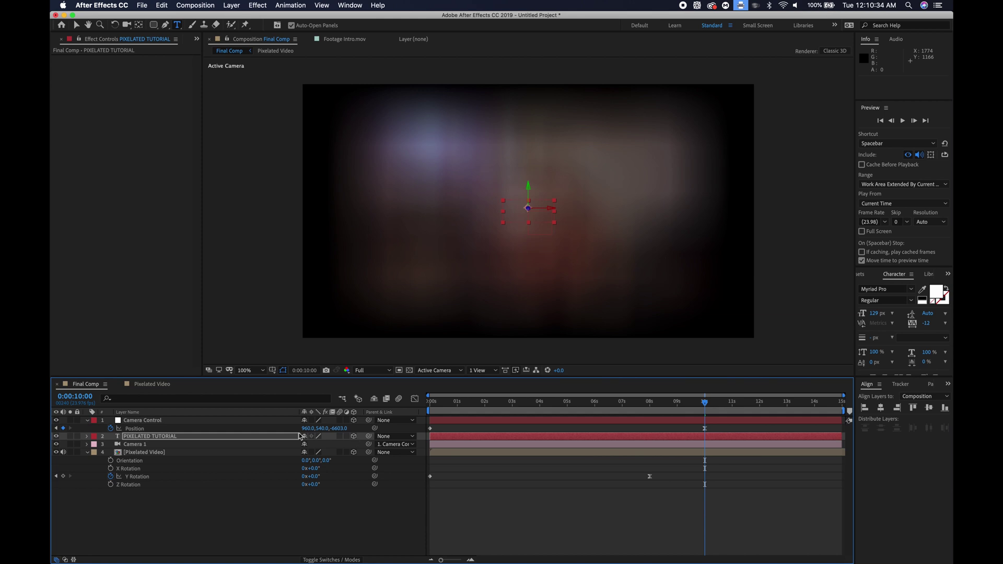
- Set the title's Position Z to -6603, matching the Camera Control null's depth
{"action": "left_click", "coordinate": [181, 438]}
{"action": "key", "text": "p"}
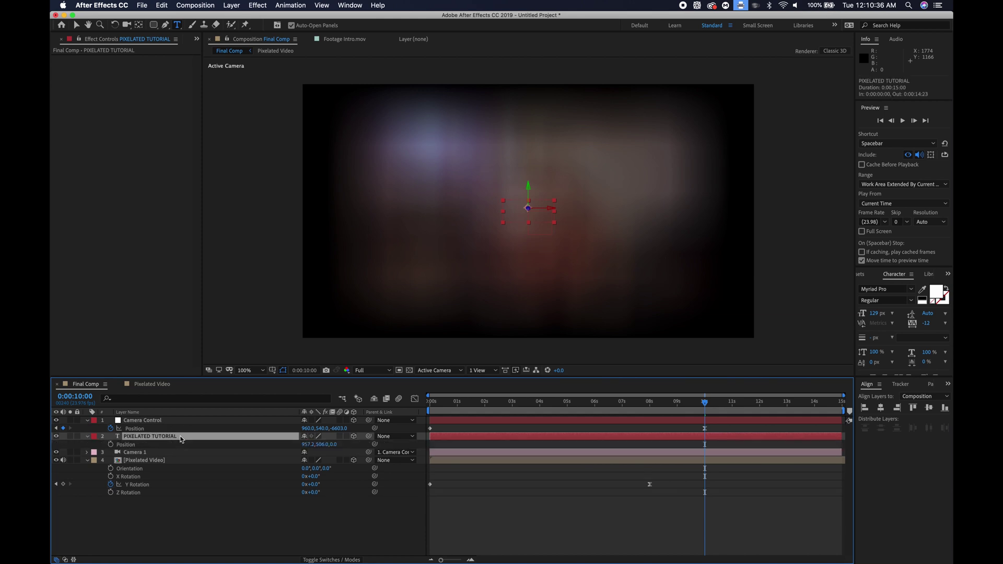
{"action": "left_click", "coordinate": [155, 421]}
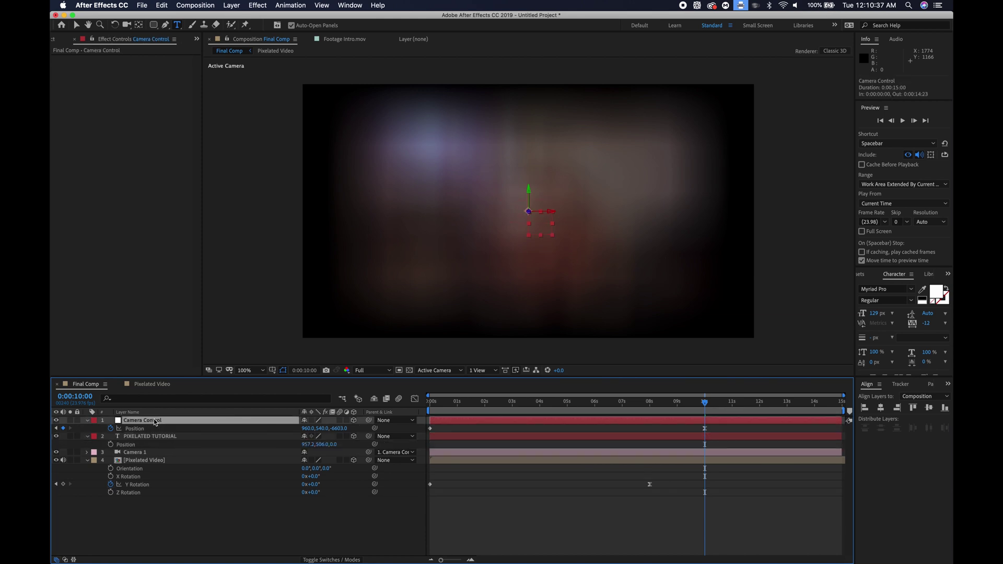
{"action": "left_click", "coordinate": [340, 429]}
{"action": "left_click", "coordinate": [345, 430]}
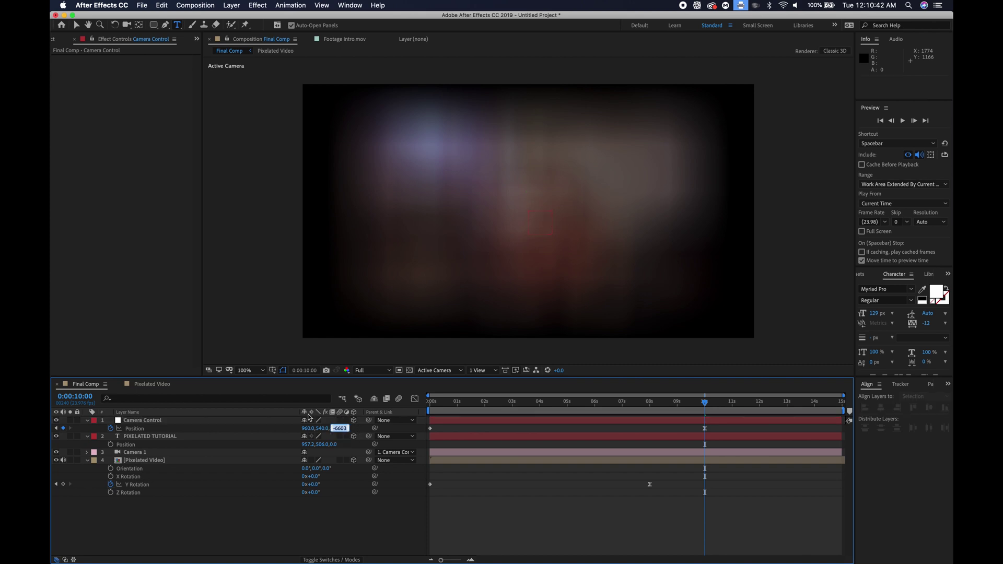
{"action": "left_click", "coordinate": [158, 438]}
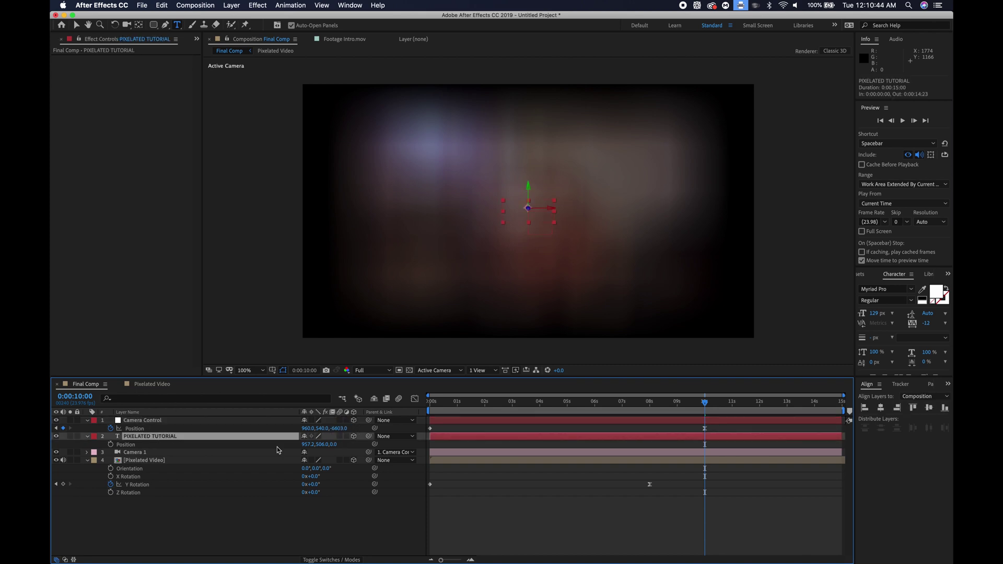
{"action": "left_click", "coordinate": [337, 444]}
{"action": "key", "text": "Return"}
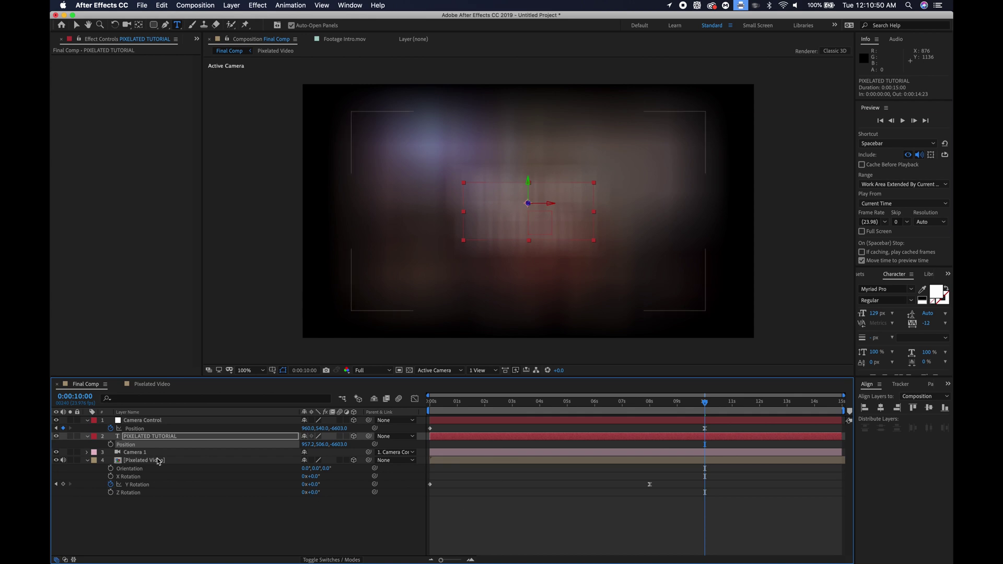
{"action": "left_click", "coordinate": [133, 453]}
- At 10 seconds, key Camera 1's Focus Distance at 4269.7 pixels and Blur Level at 300%
{"action": "left_click", "coordinate": [86, 453]}
{"action": "scroll", "coordinate": [126, 483], "scroll_direction": "down", "scroll_amount": 1}
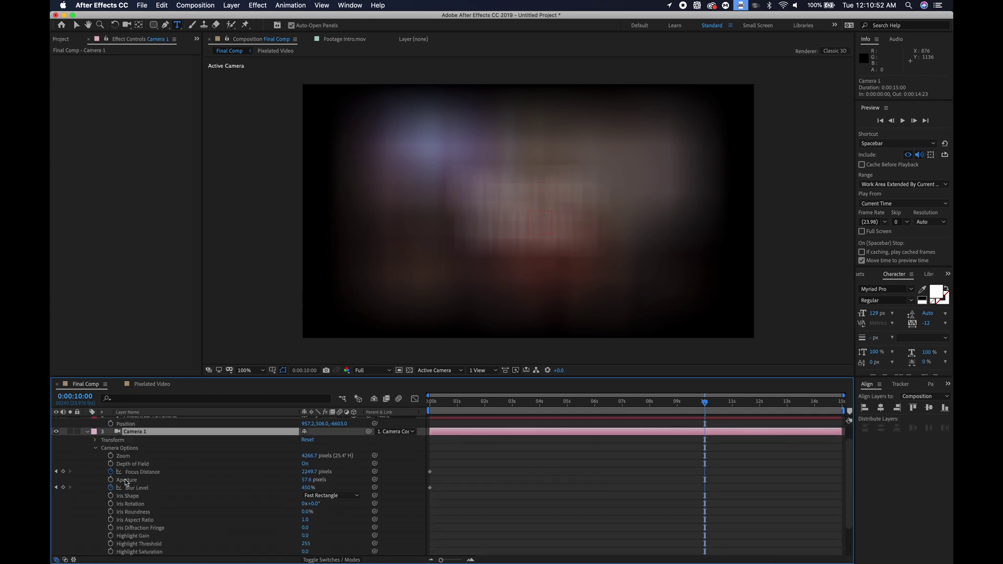
{"action": "left_click_drag", "start_coordinate": [309, 471], "coordinate": [392, 470]}
{"action": "key", "text": "period"}
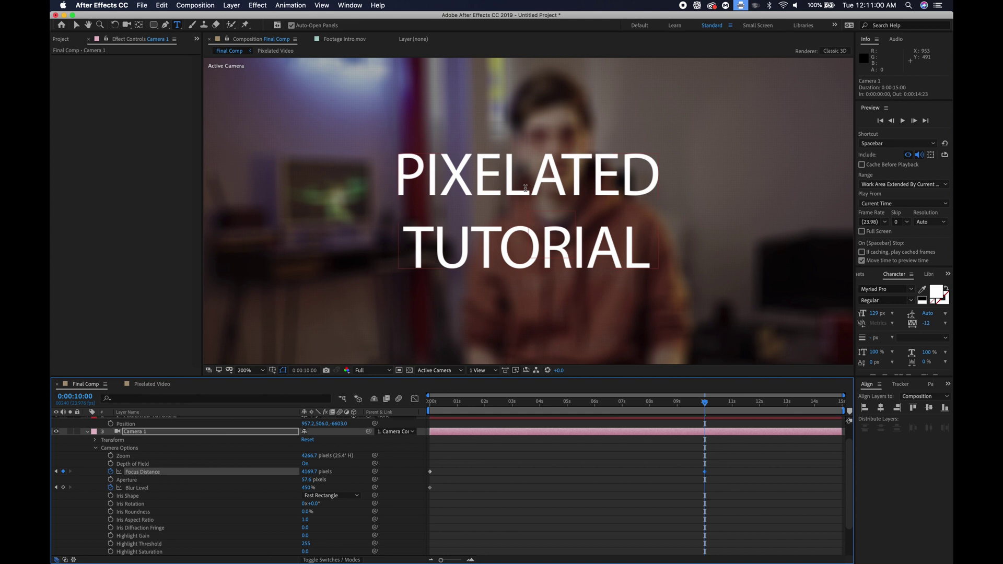
{"action": "left_click_drag", "start_coordinate": [310, 471], "coordinate": [315, 473]}
{"action": "left_click", "coordinate": [309, 489]}
{"action": "type", "text": "300"}
{"action": "key", "text": "Return"}
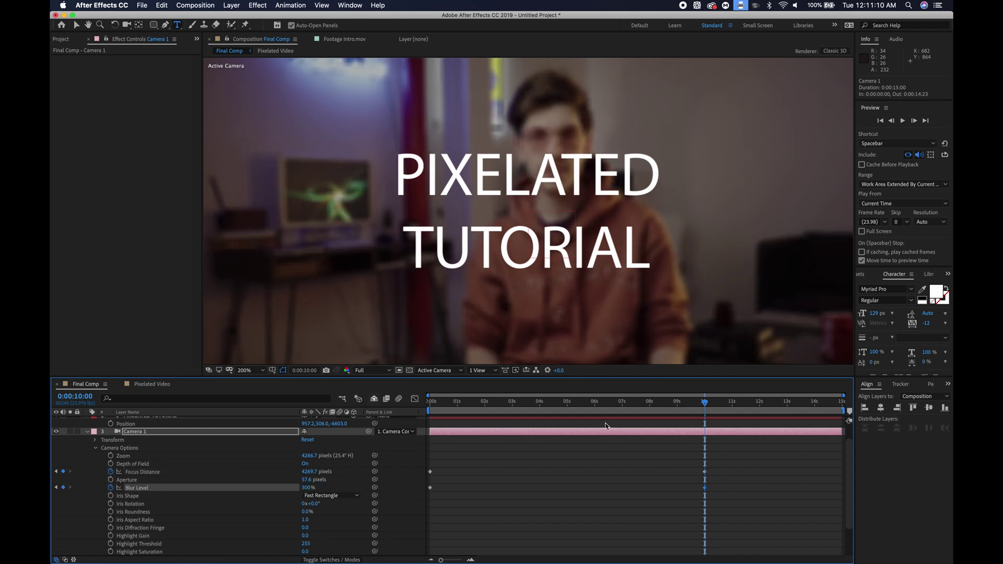
- At 8 seconds, raise Camera 1's Focus Distance to 9585.7 pixels to sharpen the person behind
{"action": "left_click", "coordinate": [650, 402]}
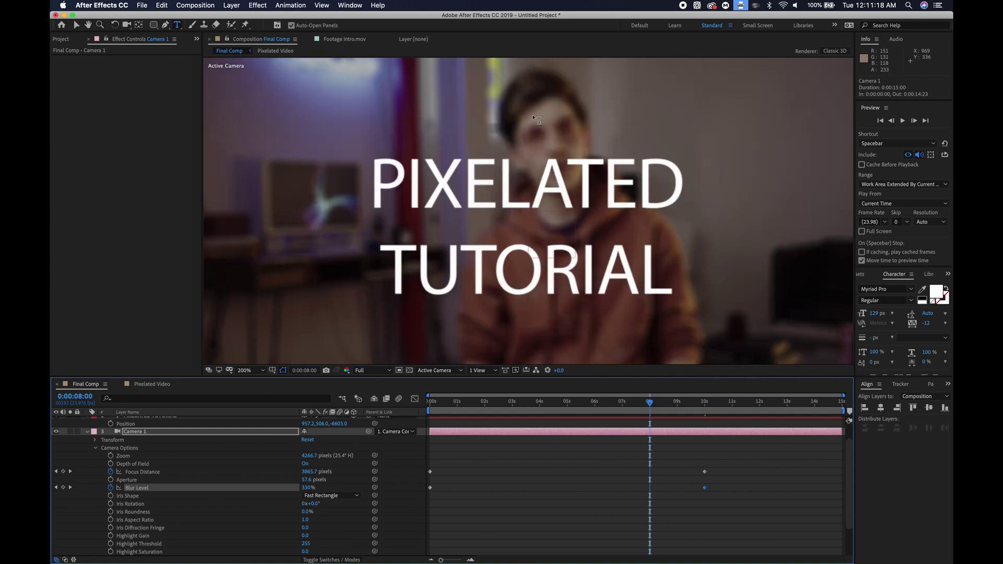
{"action": "left_click", "coordinate": [76, 25]}
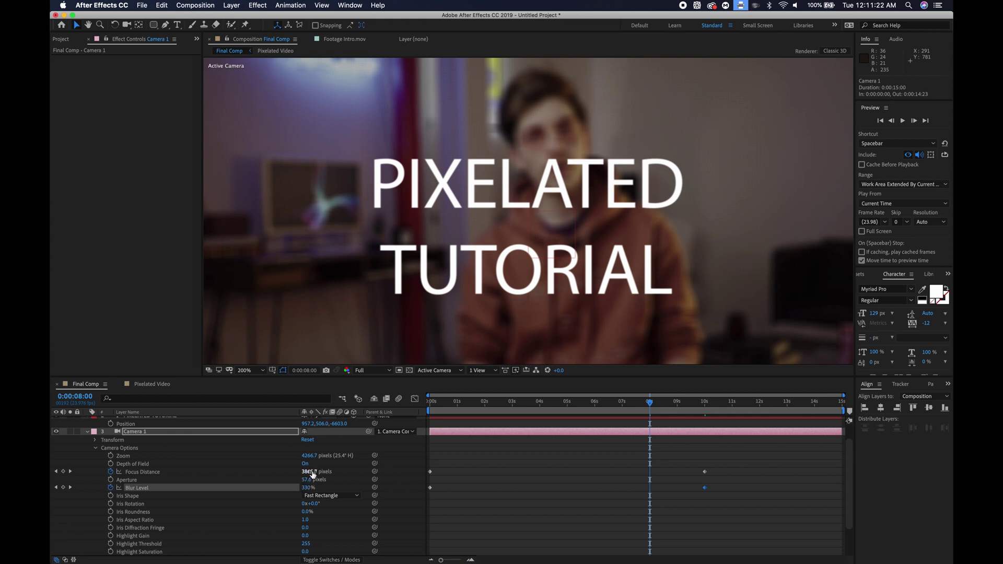
{"action": "left_click_drag", "start_coordinate": [307, 471], "coordinate": [438, 473]}
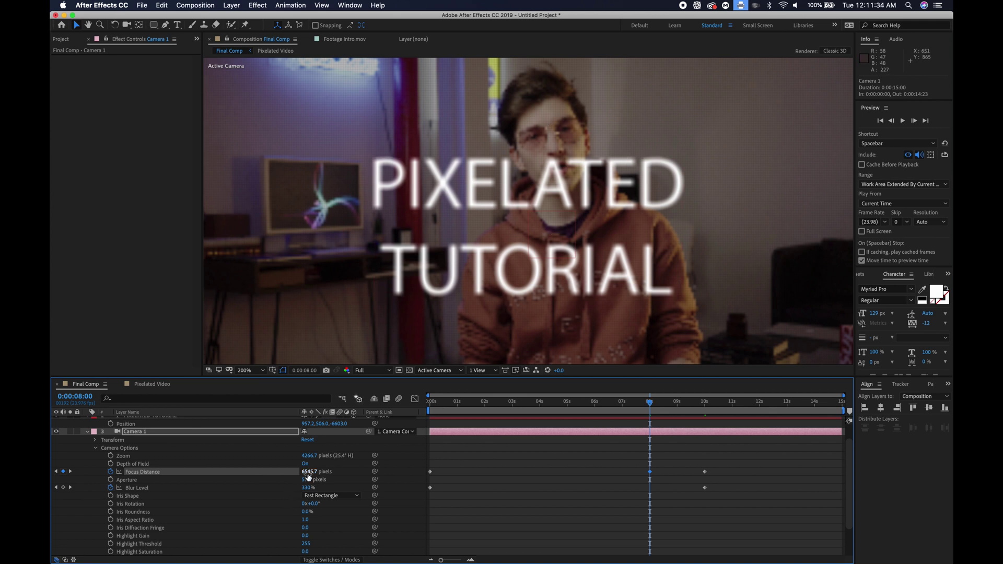
{"action": "left_click_drag", "start_coordinate": [308, 477], "coordinate": [387, 472]}
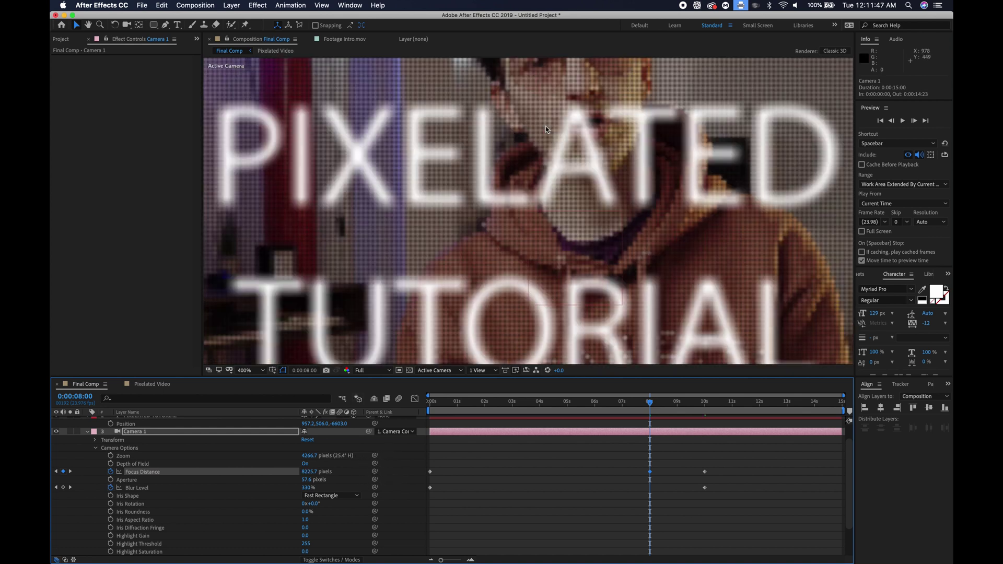
{"action": "key", "text": "period"}
{"action": "left_click_drag", "start_coordinate": [308, 472], "coordinate": [374, 473]}
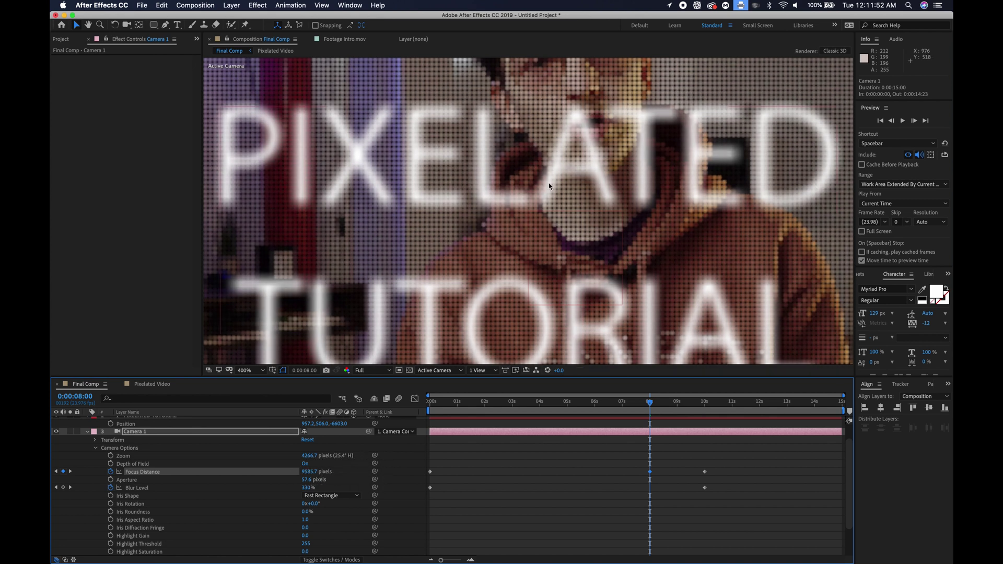
{"action": "key", "text": "comma"}
{"action": "key", "text": "comma"}
{"action": "key", "text": "period"}
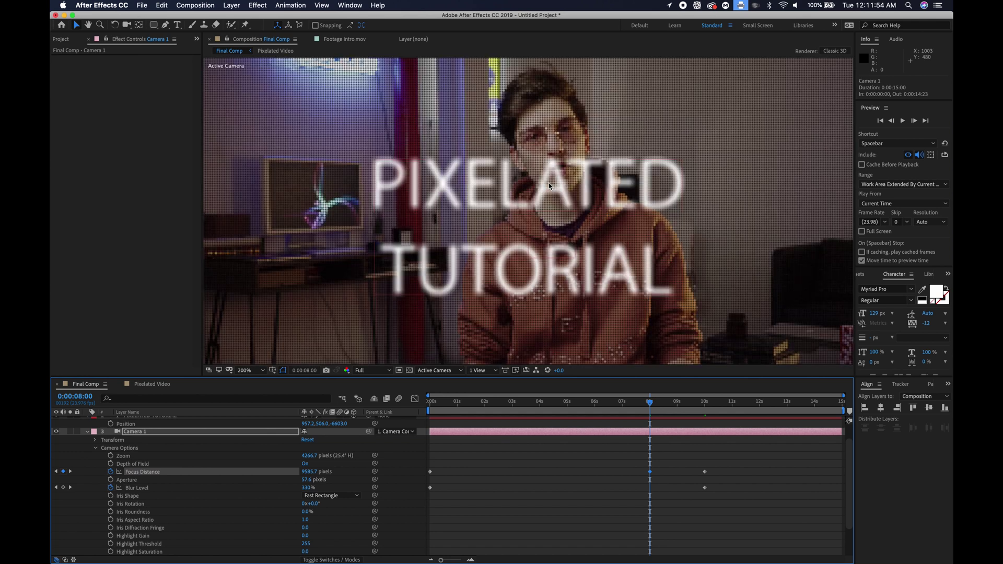
- Add Focus Distance keyframes at 5:22 and 3:13 (about 6064.8 pixels) to keep the face sharp
{"action": "left_click", "coordinate": [592, 403]}
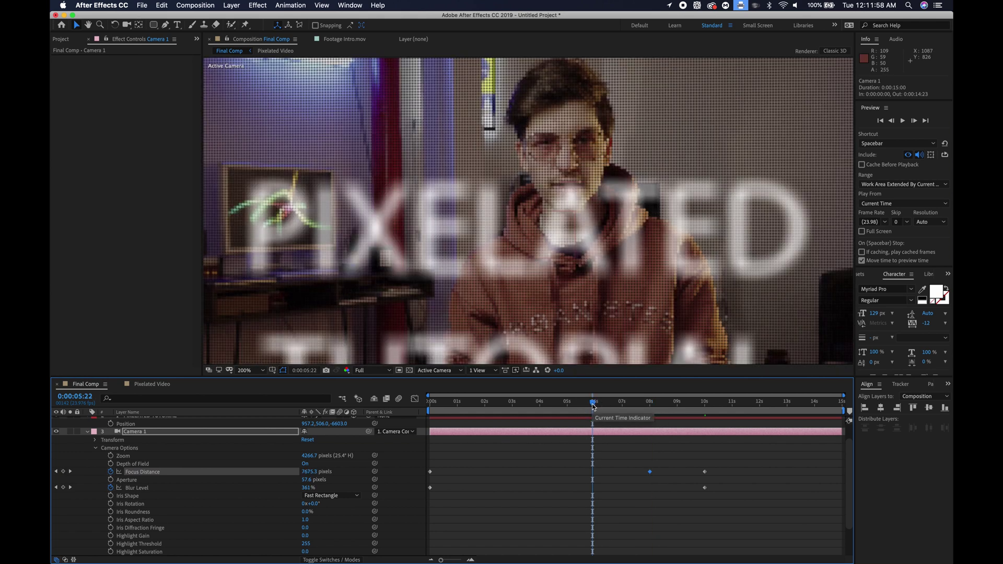
{"action": "left_click", "coordinate": [309, 472]}
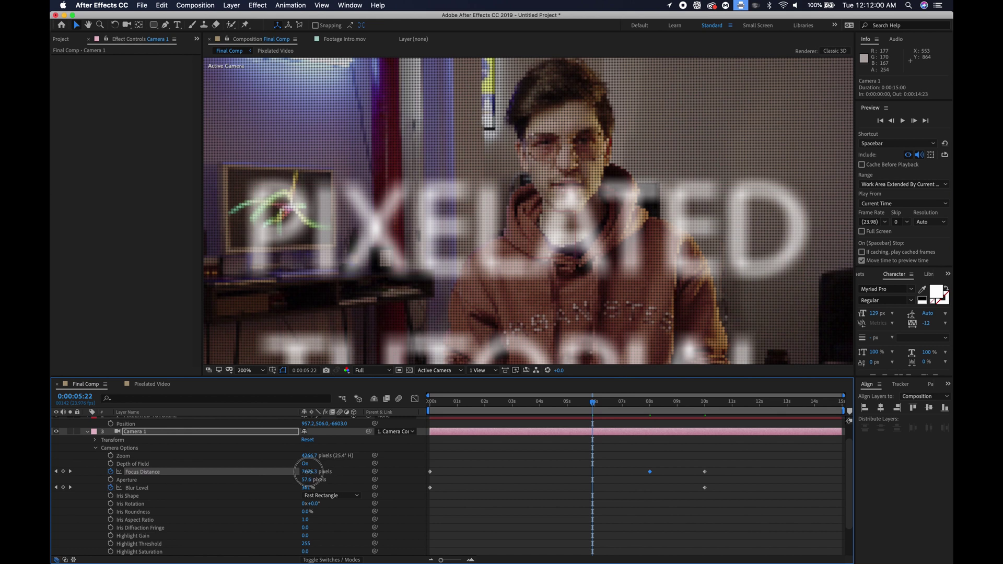
{"action": "mouse_move", "coordinate": [309, 472]}
{"action": "left_mouse_down"}
{"action": "mouse_move", "coordinate": [256, 471]}
{"action": "mouse_move", "coordinate": [323, 470]}
{"action": "left_mouse_up"}
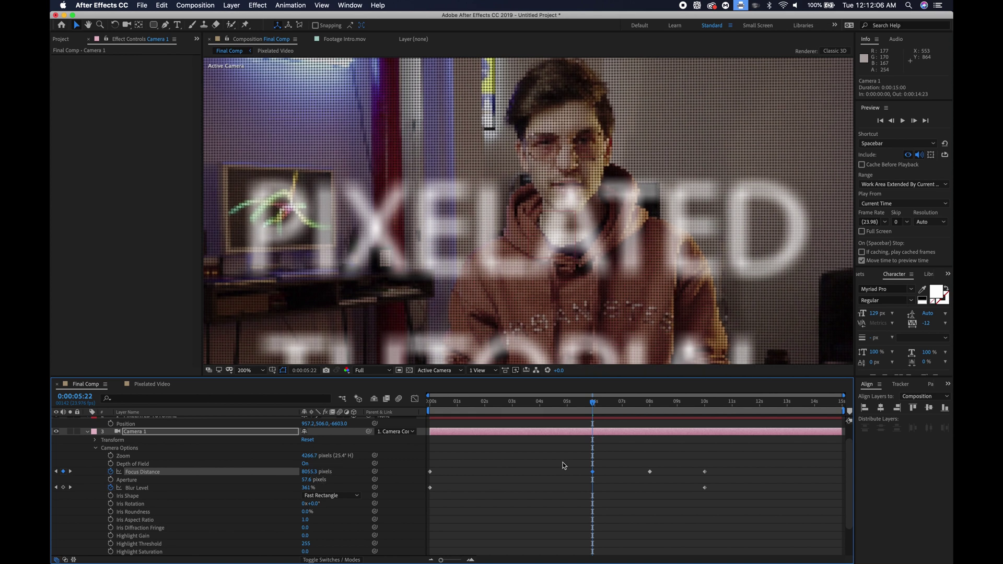
{"action": "left_click", "coordinate": [528, 403]}
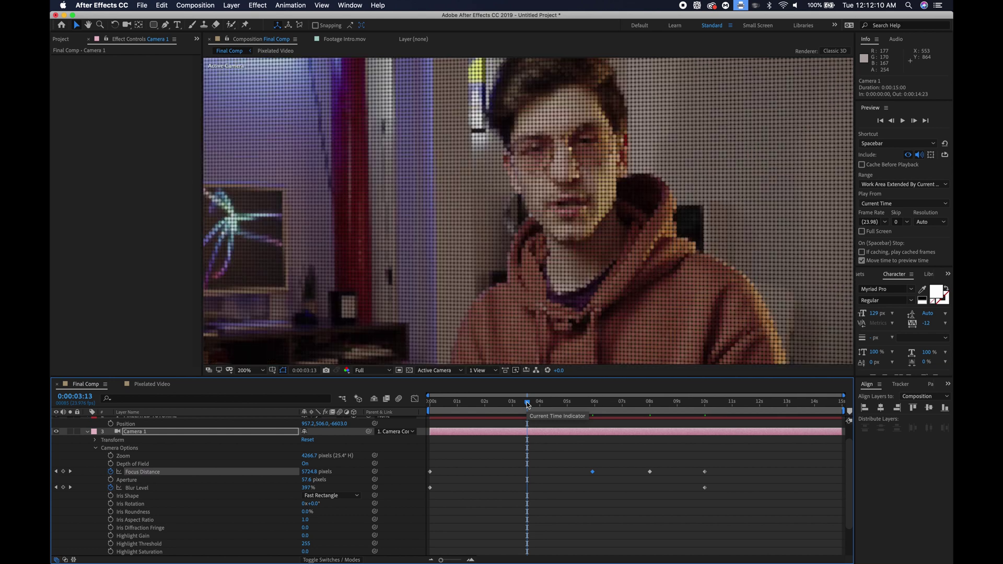
{"action": "mouse_move", "coordinate": [308, 474]}
{"action": "left_mouse_down"}
{"action": "mouse_move", "coordinate": [367, 477]}
{"action": "mouse_move", "coordinate": [271, 473]}
{"action": "mouse_move", "coordinate": [313, 475]}
{"action": "left_mouse_up"}
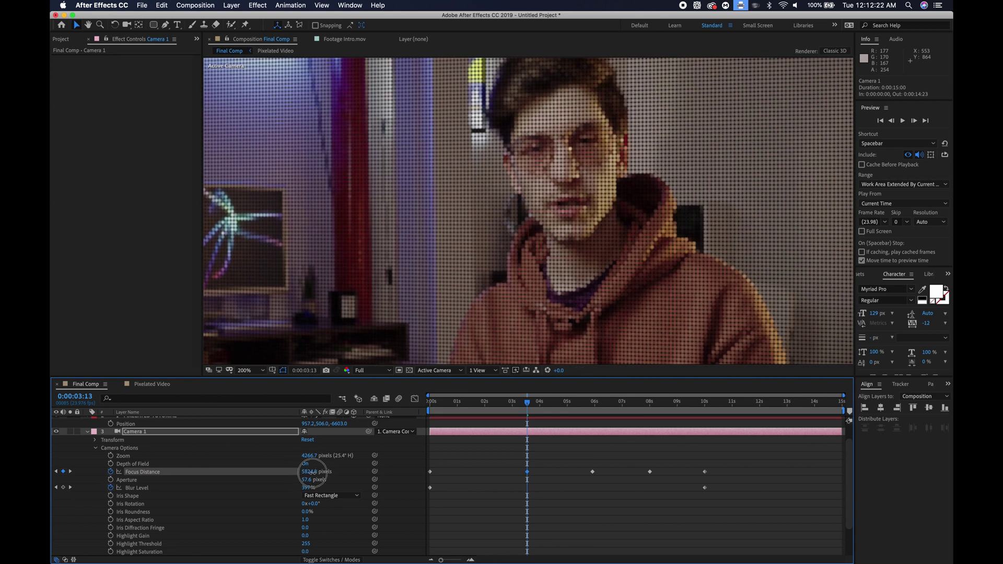
{"action": "left_click_drag", "start_coordinate": [312, 472], "coordinate": [322, 472]}
{"action": "left_click", "coordinate": [478, 404]}
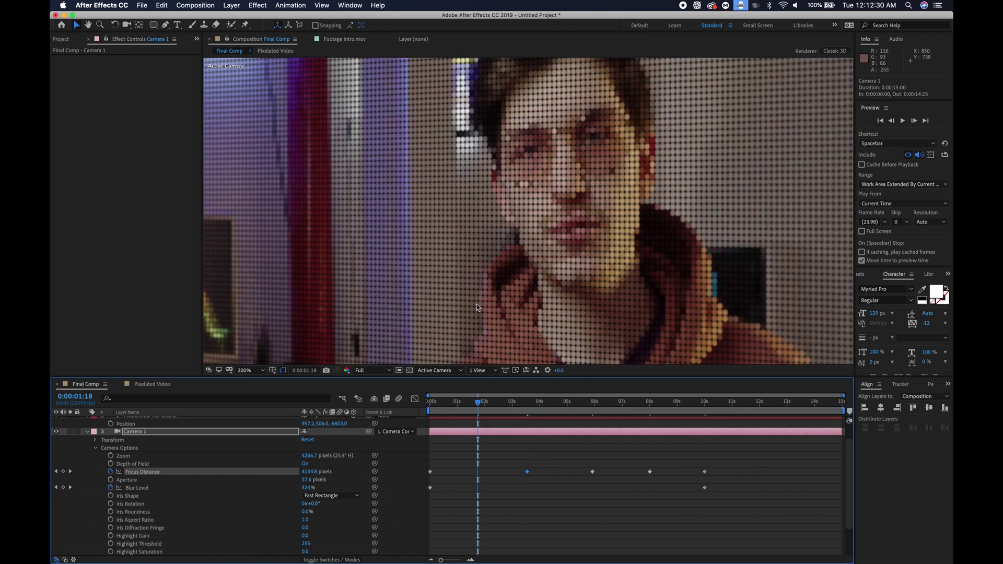
{"action": "key", "text": "comma"}
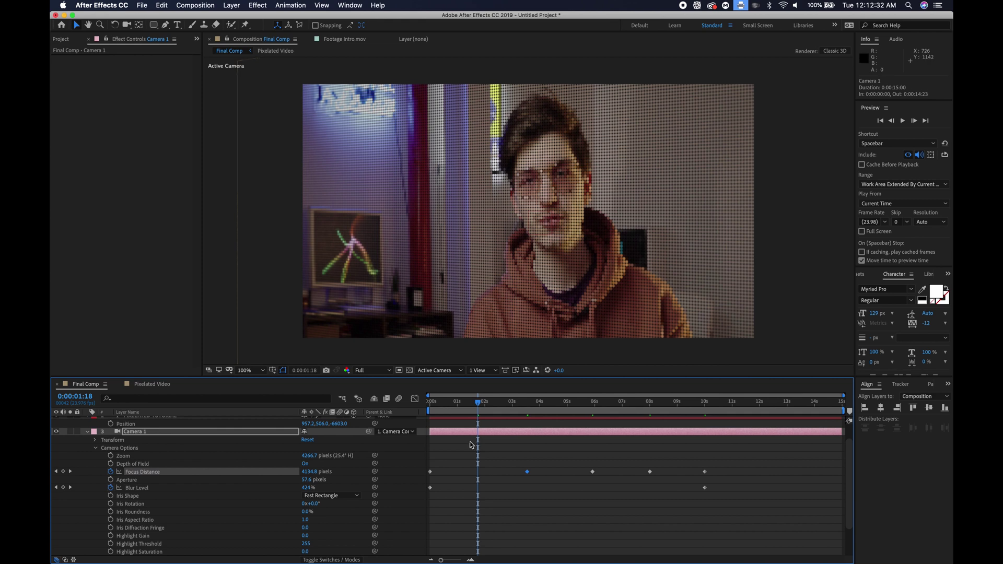
- Deselect all and collapse Camera 1, Camera Control, PIXELATED TUTORIAL and Pixelated Video properties
{"action": "left_click", "coordinate": [451, 471]}
{"action": "left_click", "coordinate": [87, 434]}
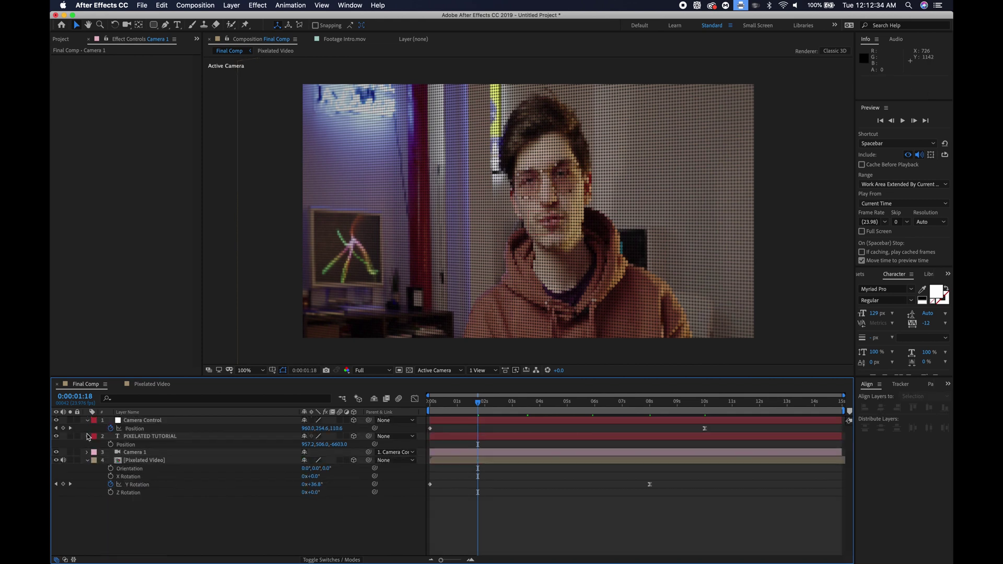
{"action": "left_click", "coordinate": [87, 420]}
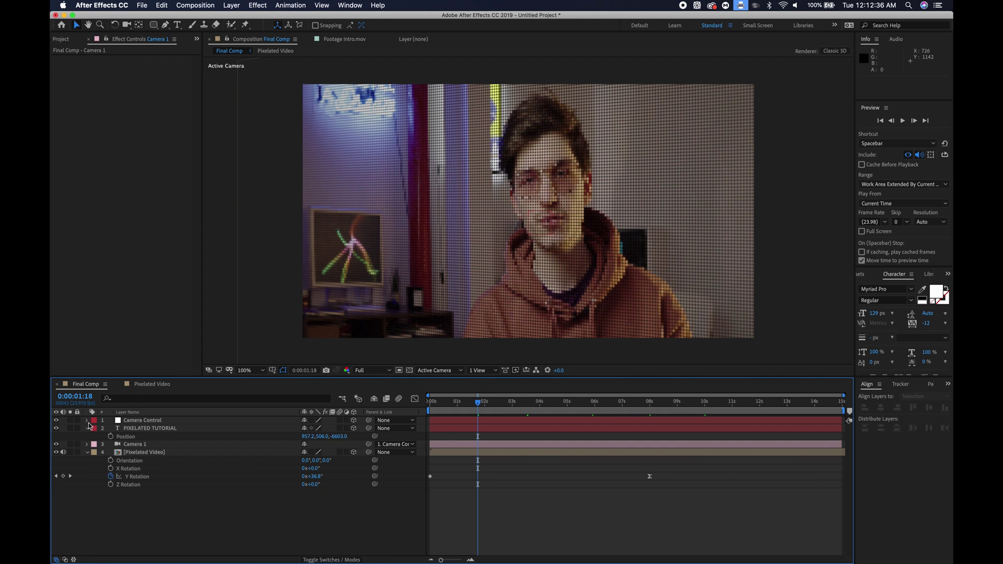
{"action": "left_click", "coordinate": [87, 428]}
{"action": "left_click", "coordinate": [87, 445]}
- Preview the rack focus near the start and around 8, 10 and 9 seconds
{"action": "left_click", "coordinate": [444, 405]}
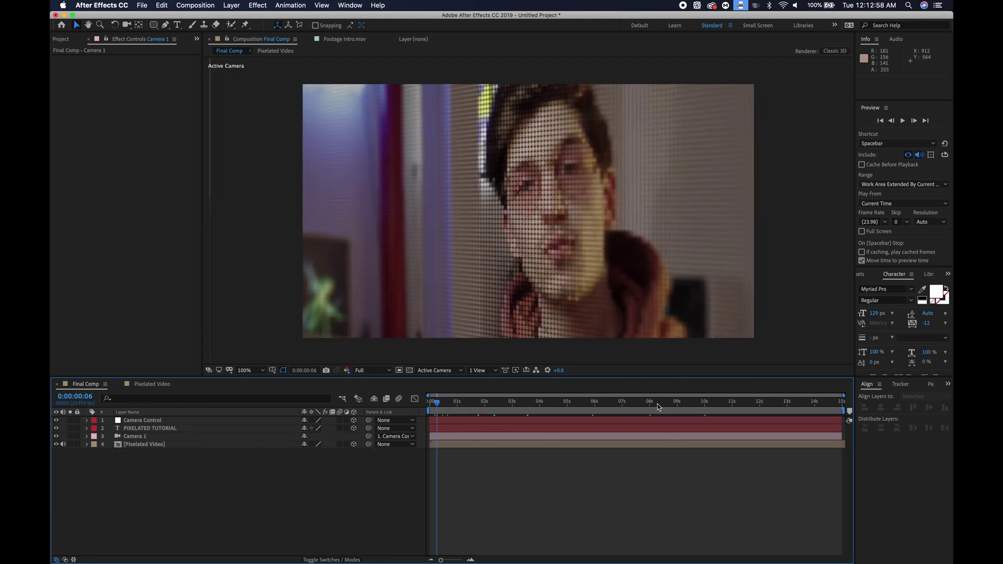
{"action": "left_click", "coordinate": [658, 404]}
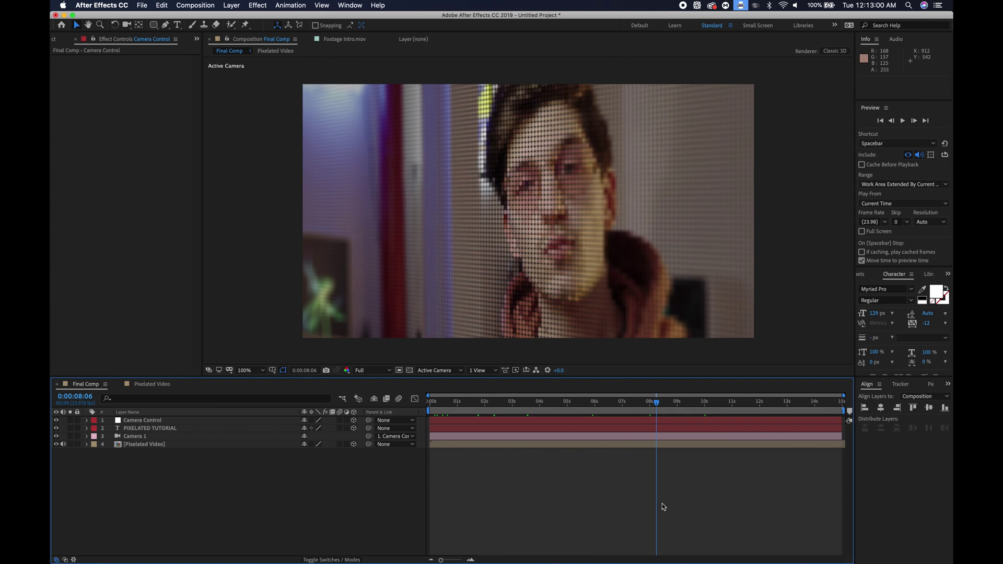
{"action": "left_click", "coordinate": [714, 403]}
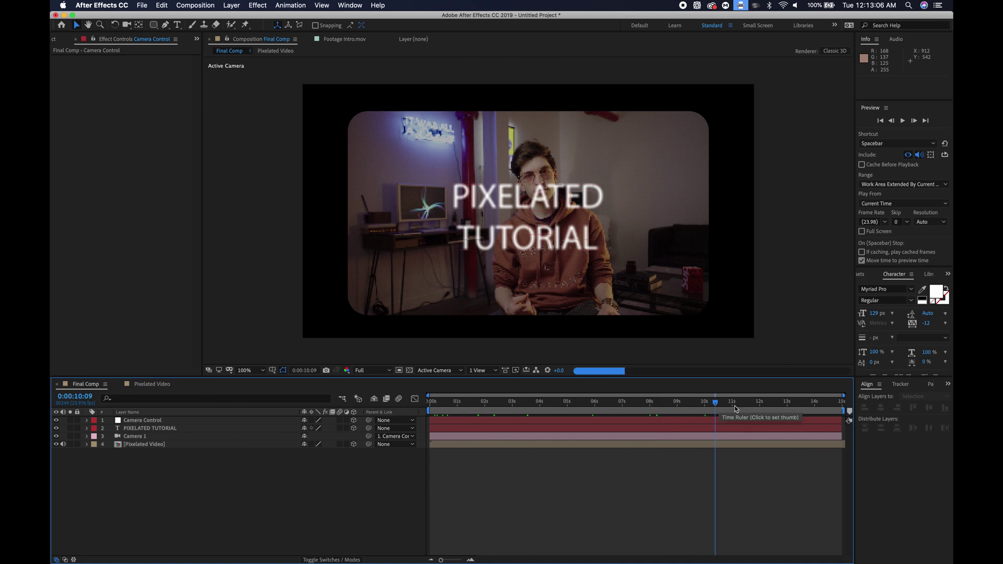
{"action": "left_click", "coordinate": [682, 403]}
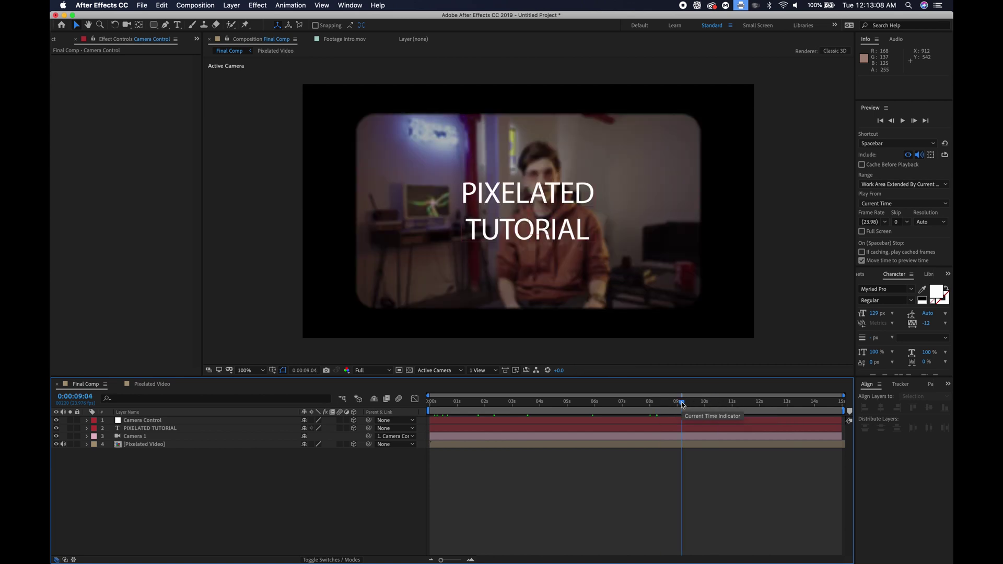